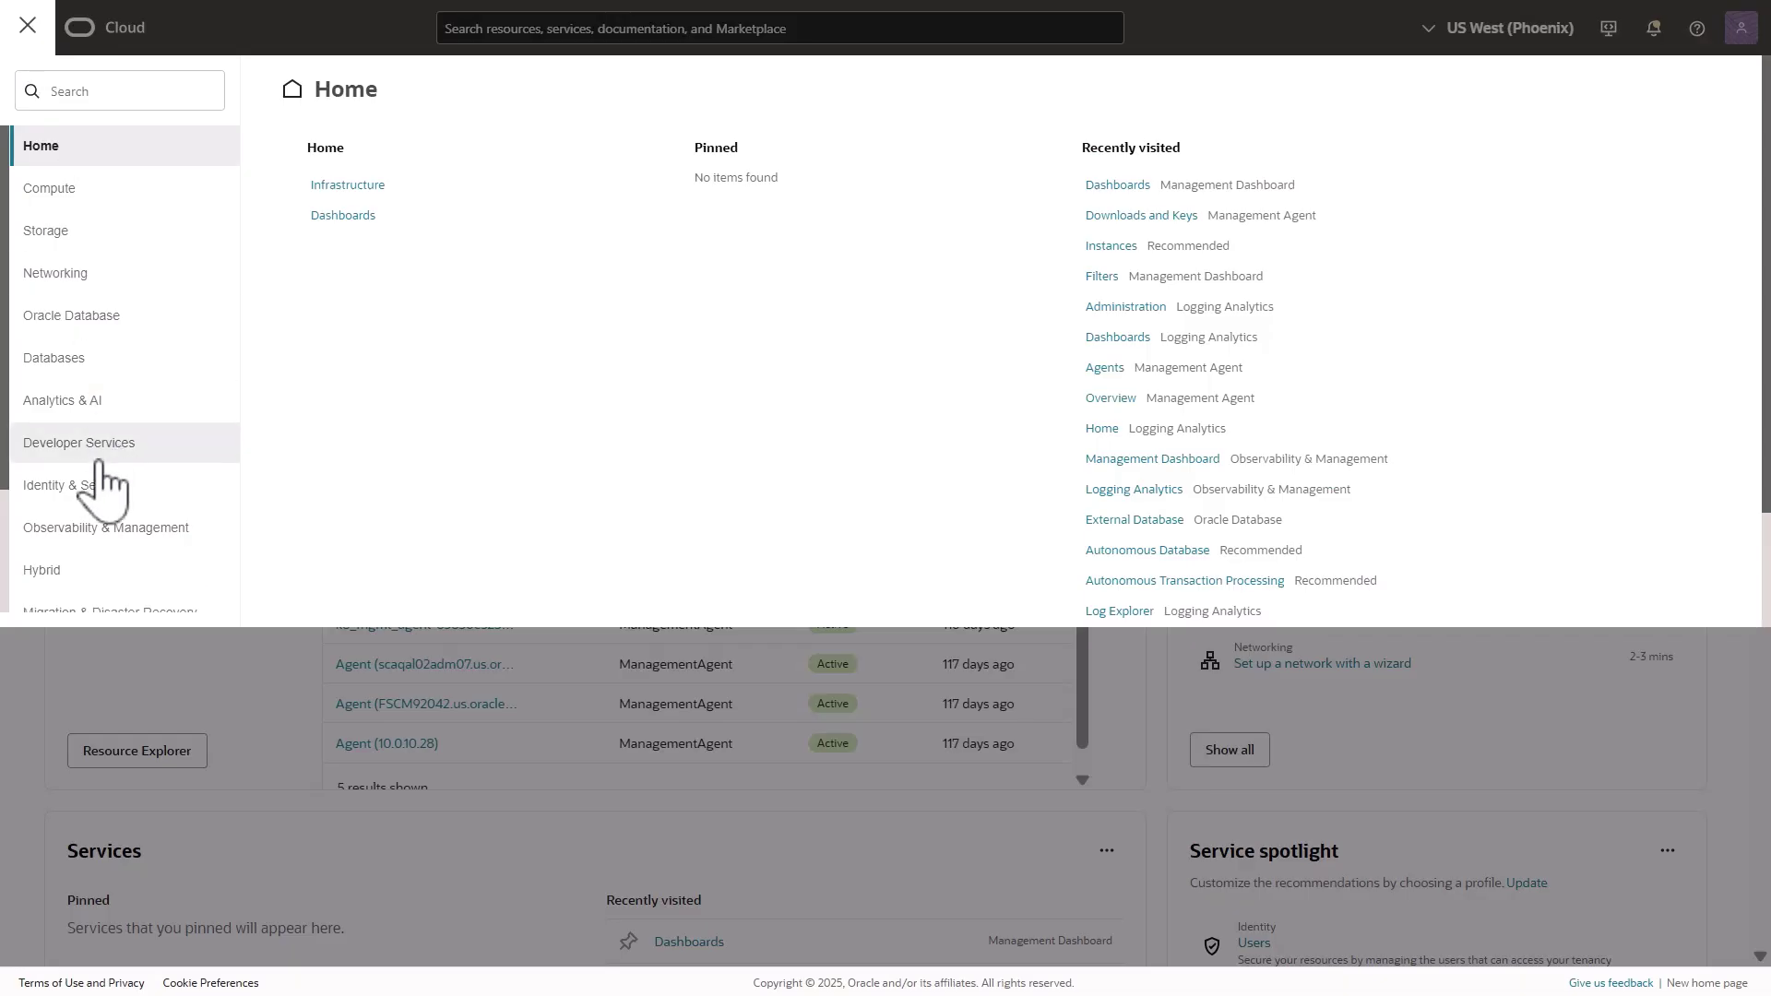
# - Go to Dashboards under Management Dashboard in Observability & Management and start creating a new dashboard
pyautogui.click(99, 527)
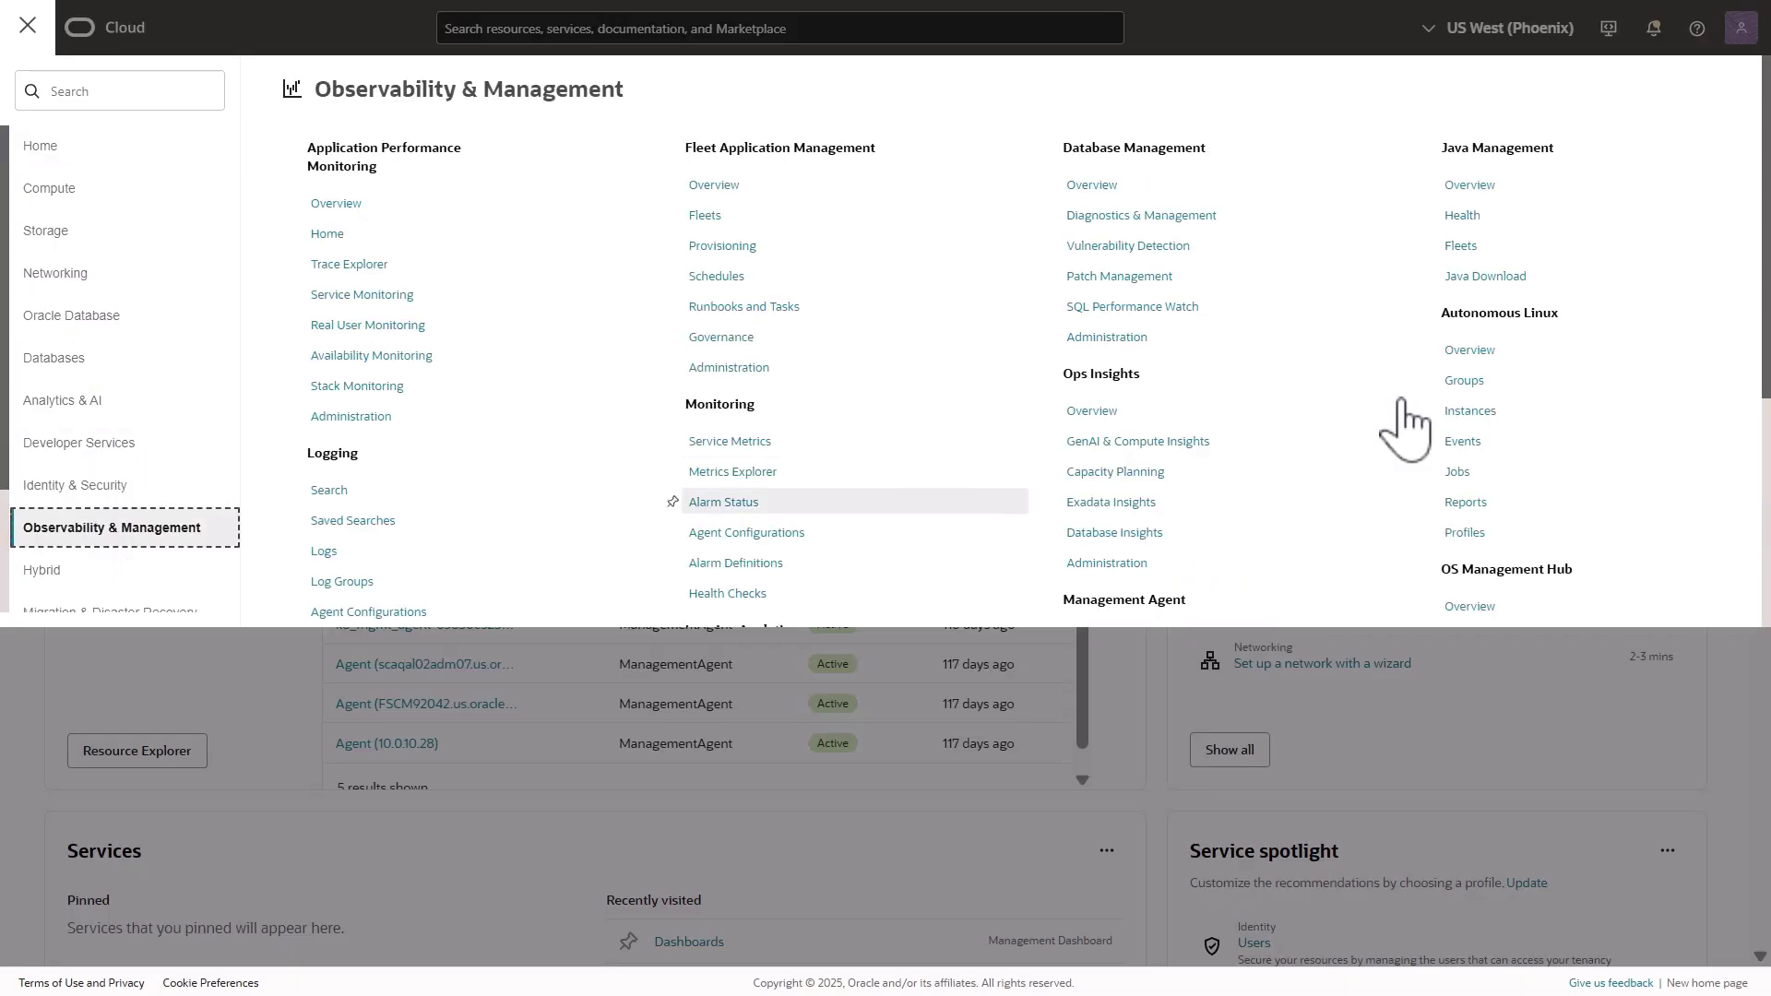
pyautogui.moveTo(1762, 355); pyautogui.dragTo(1757, 470)
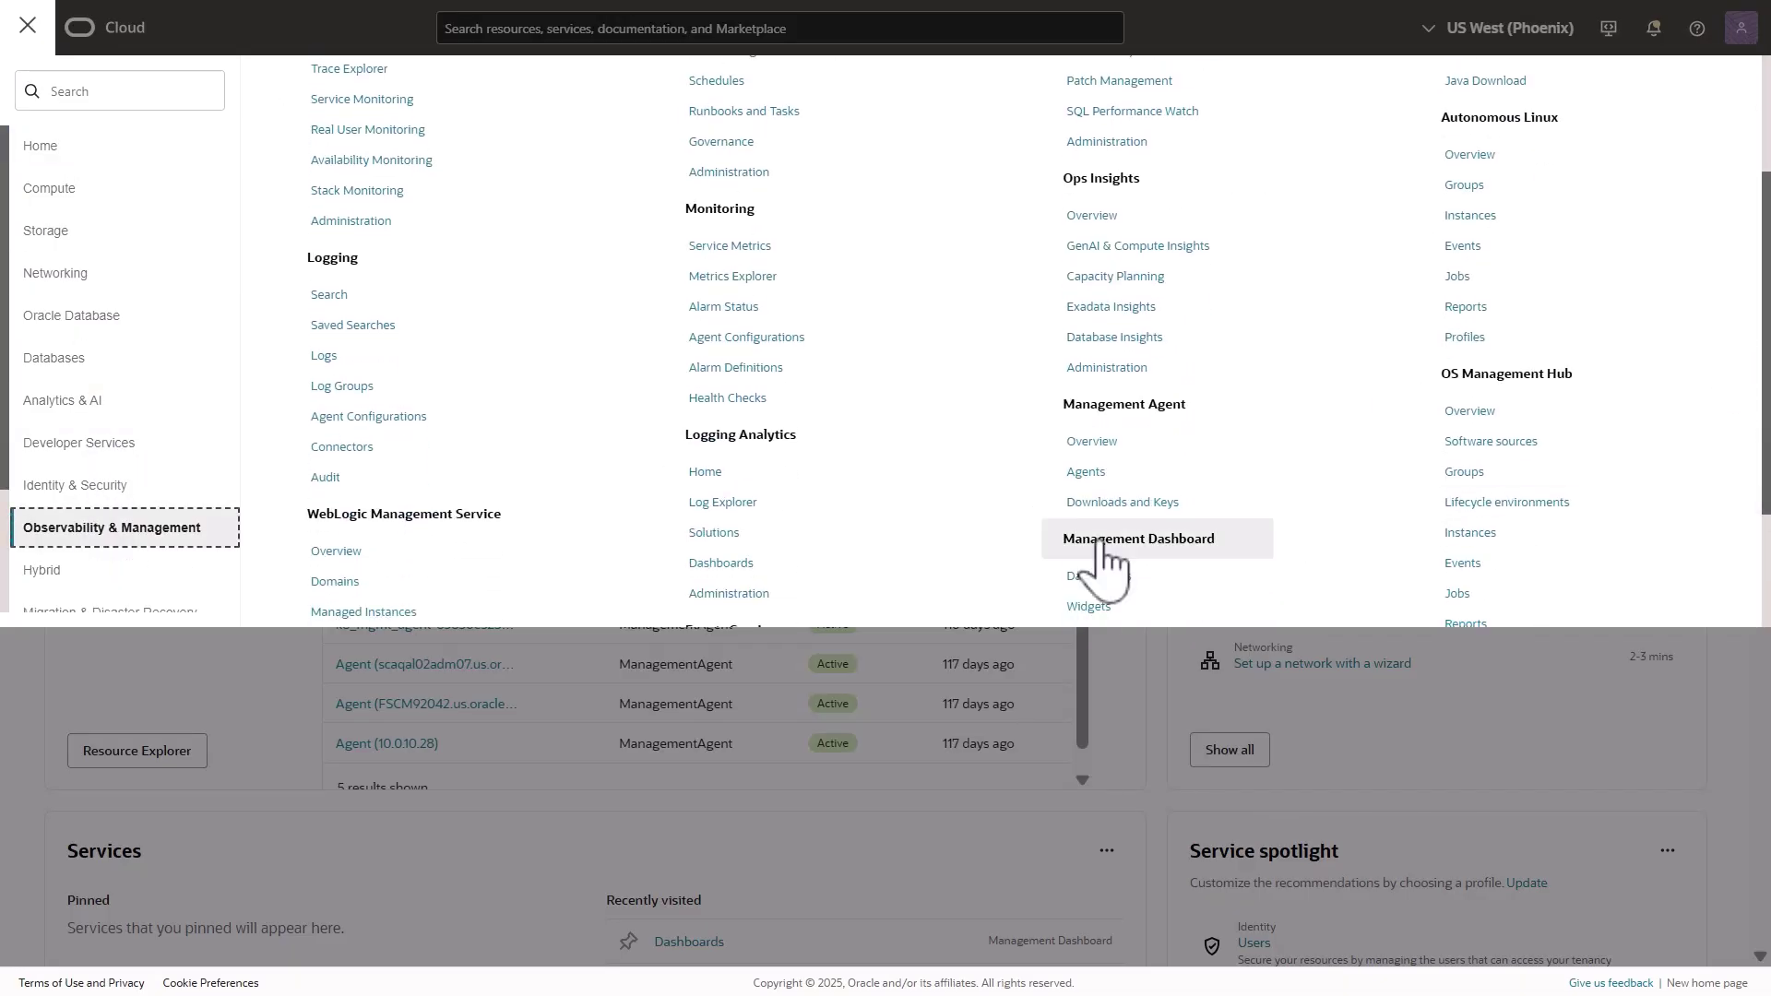
pyautogui.click(1116, 581)
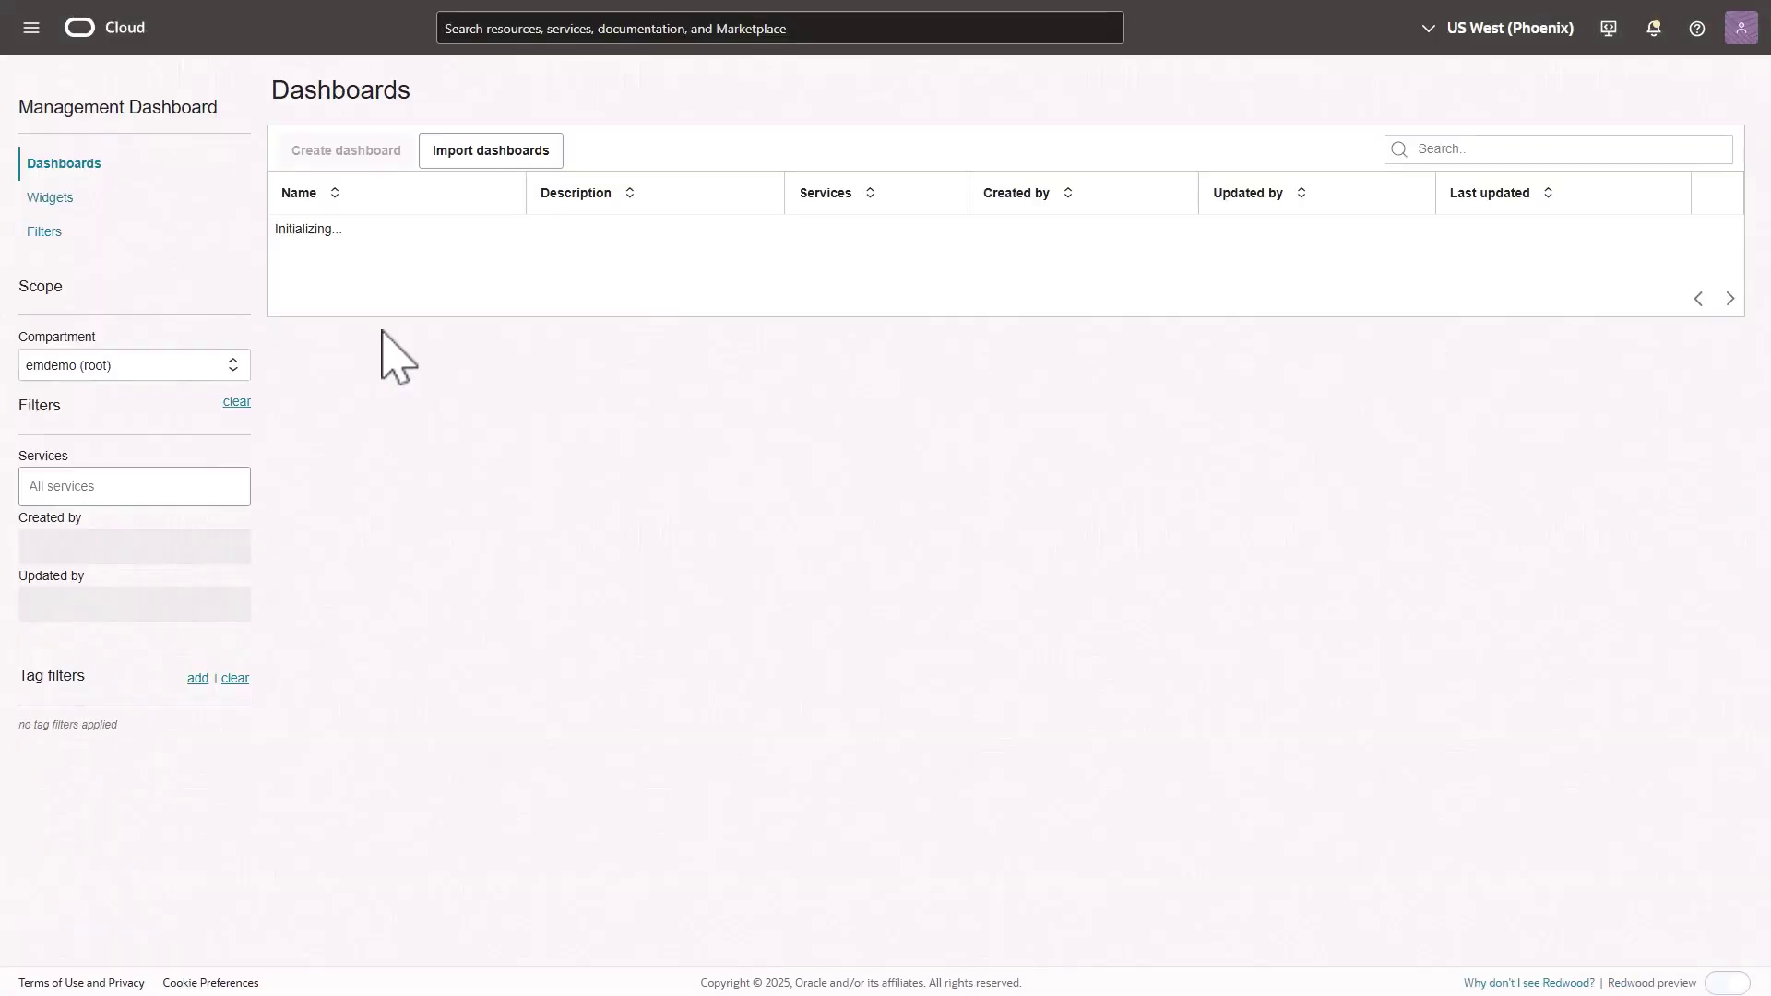
pyautogui.click(346, 150)
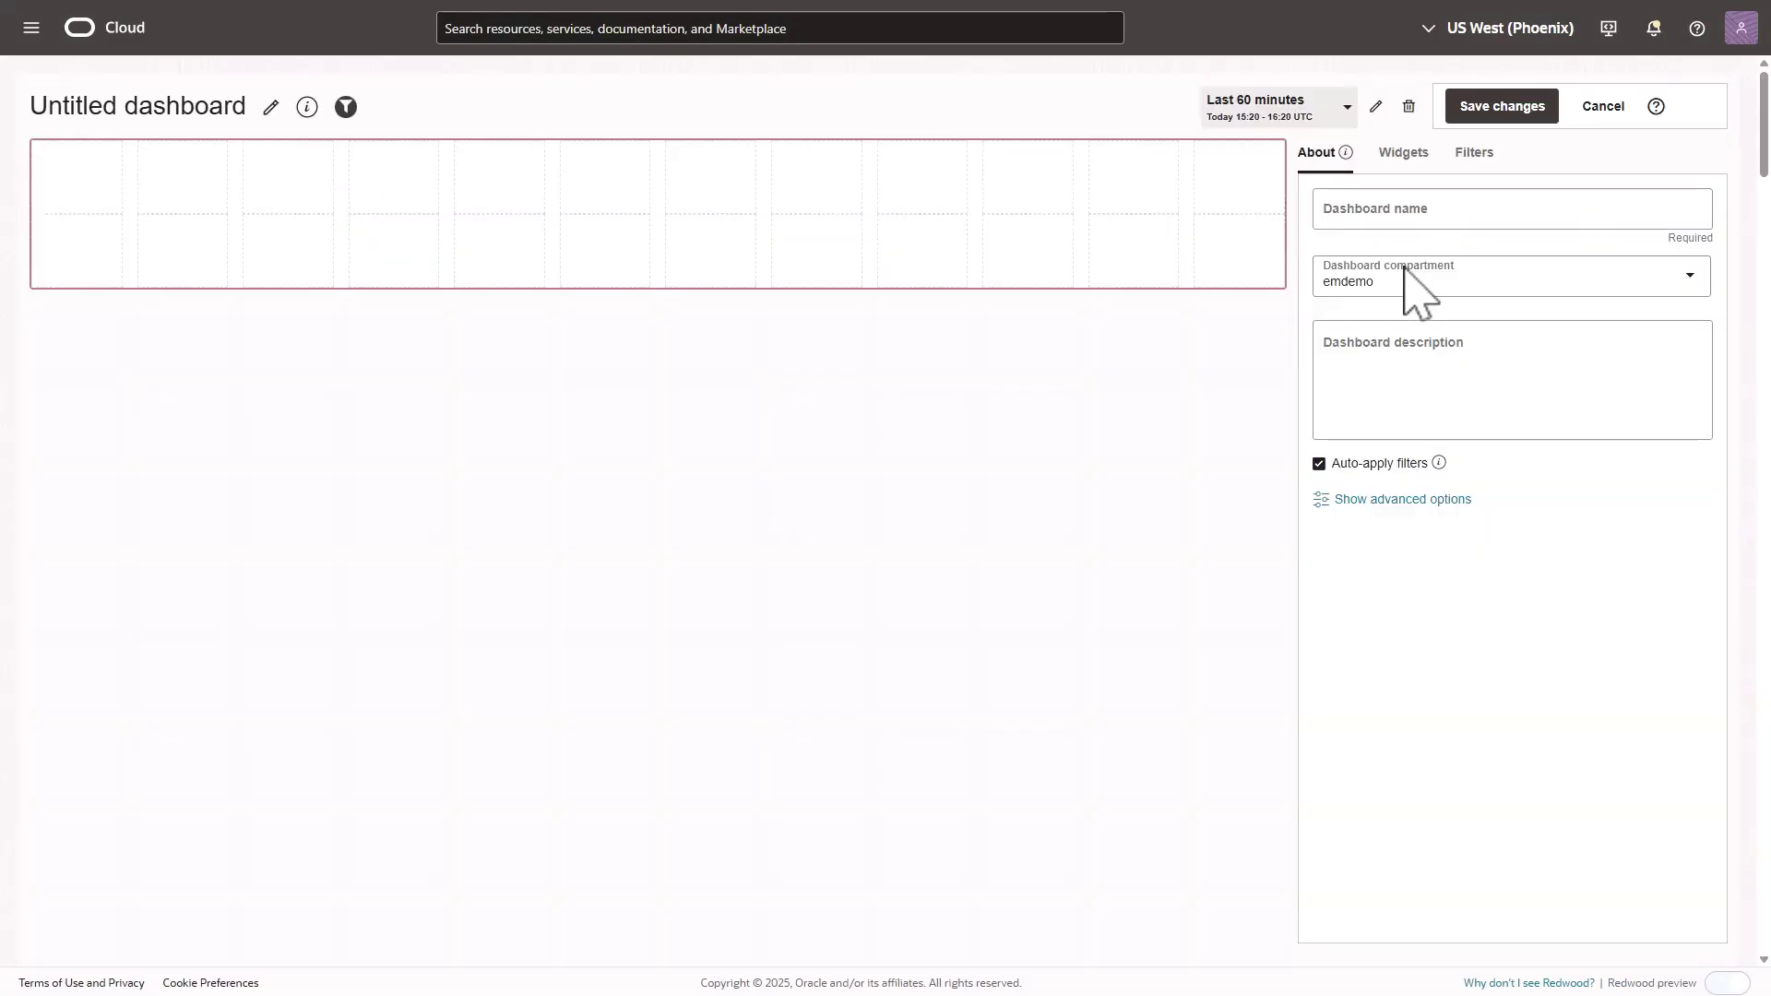
# - Add the Resources table widget to the dashboard and enlarge it to span the full canvas width
pyautogui.click(1400, 157)
pyautogui.write('Resources tab')
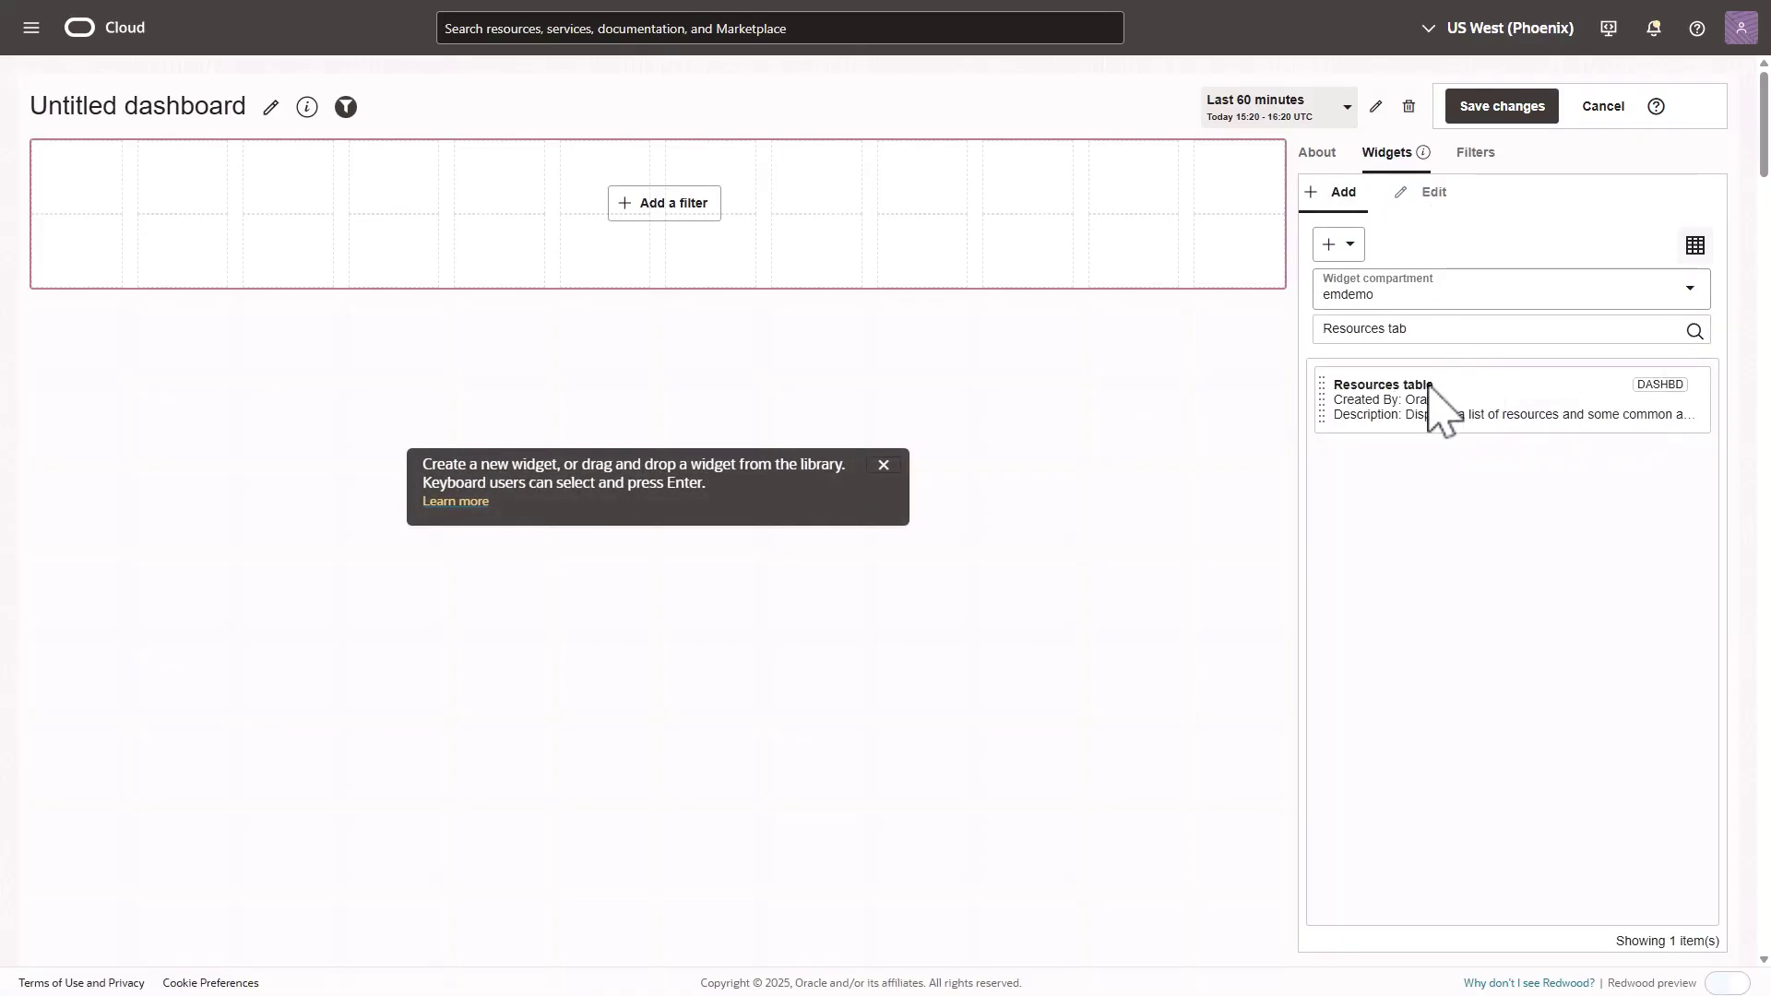
pyautogui.click(1433, 397)
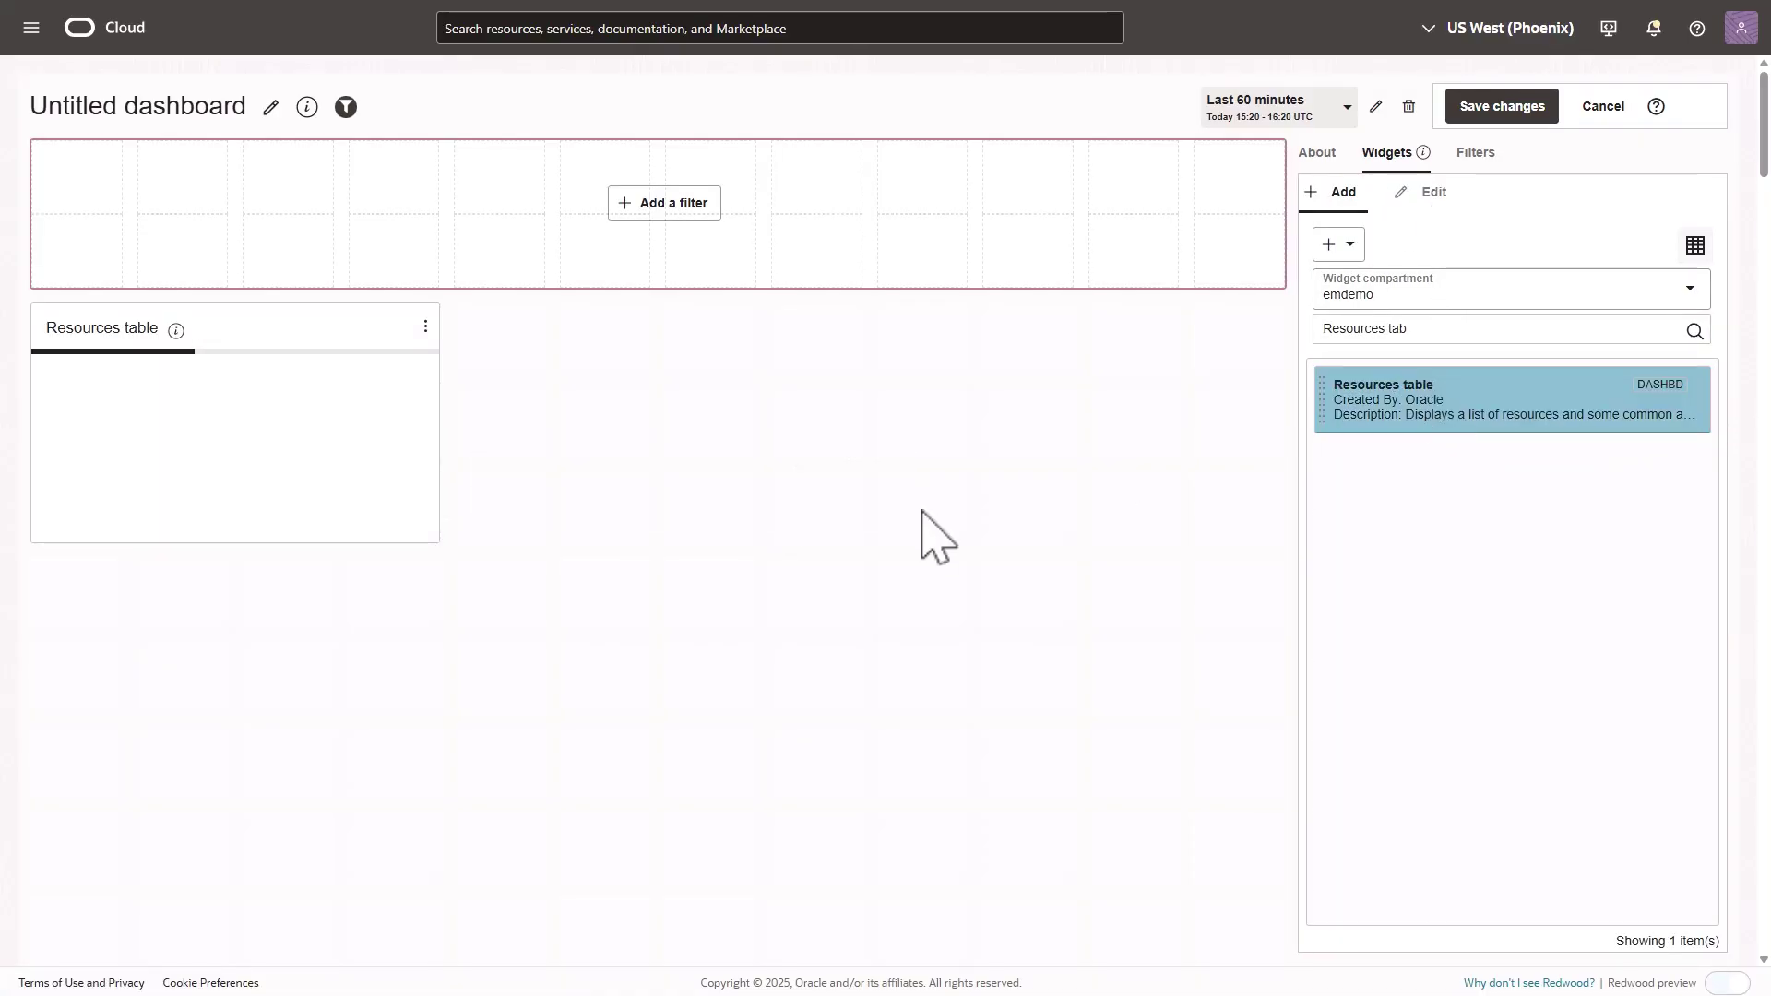
pyautogui.moveTo(437, 420)
pyautogui.mouseDown()
pyautogui.moveTo(843, 482)
pyautogui.moveTo(1204, 498)
pyautogui.moveTo(1285, 526)
pyautogui.moveTo(1302, 703)
pyautogui.mouseUp()
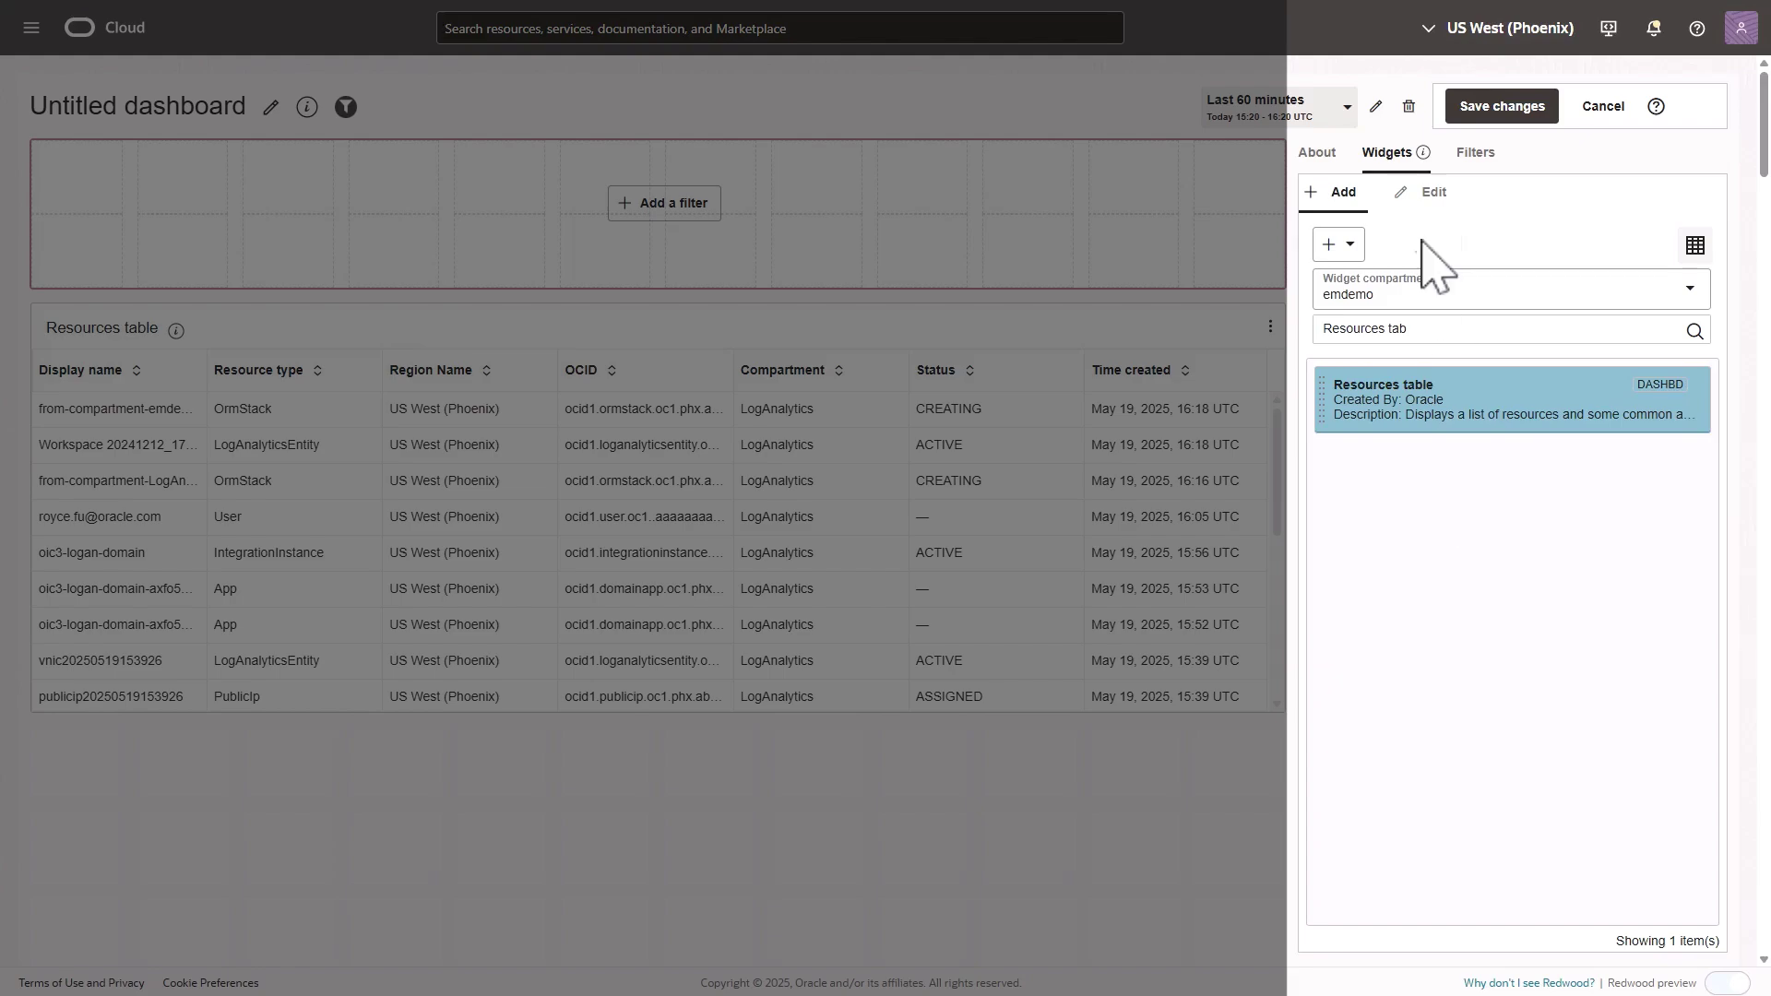
# - Configure the Resources table widget's Resource types input with the fixed value Instance
pyautogui.click(1432, 196)
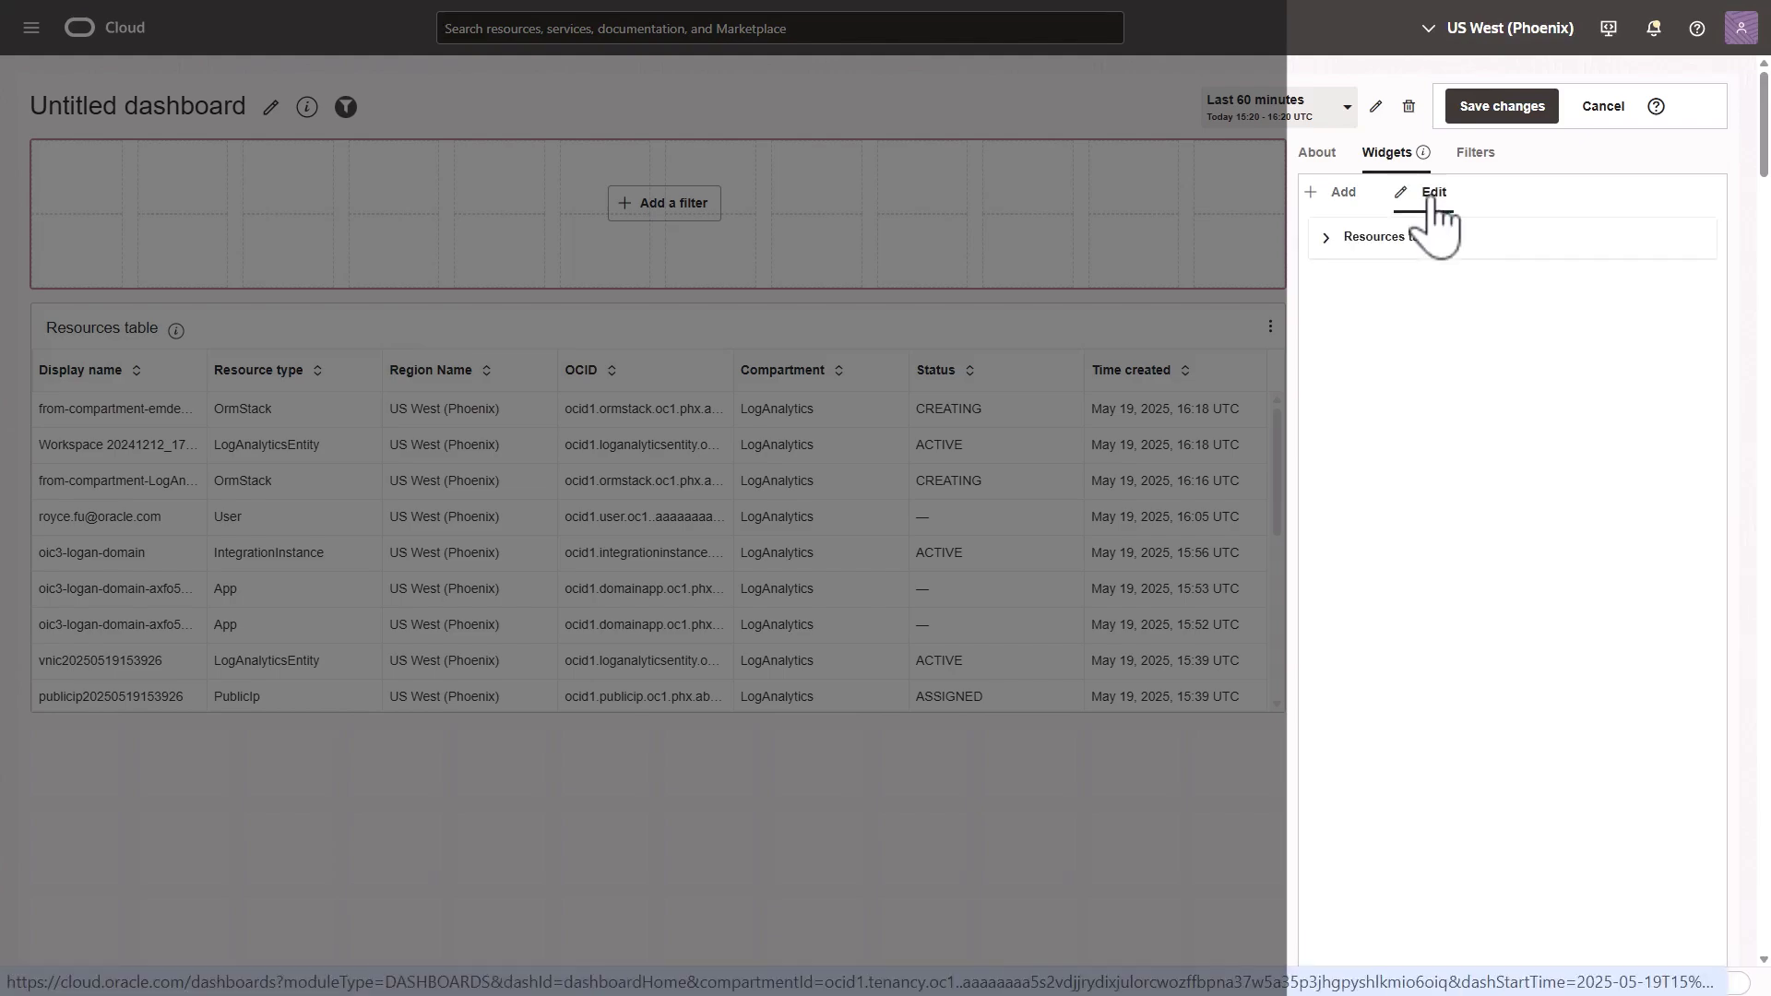
pyautogui.click(1327, 238)
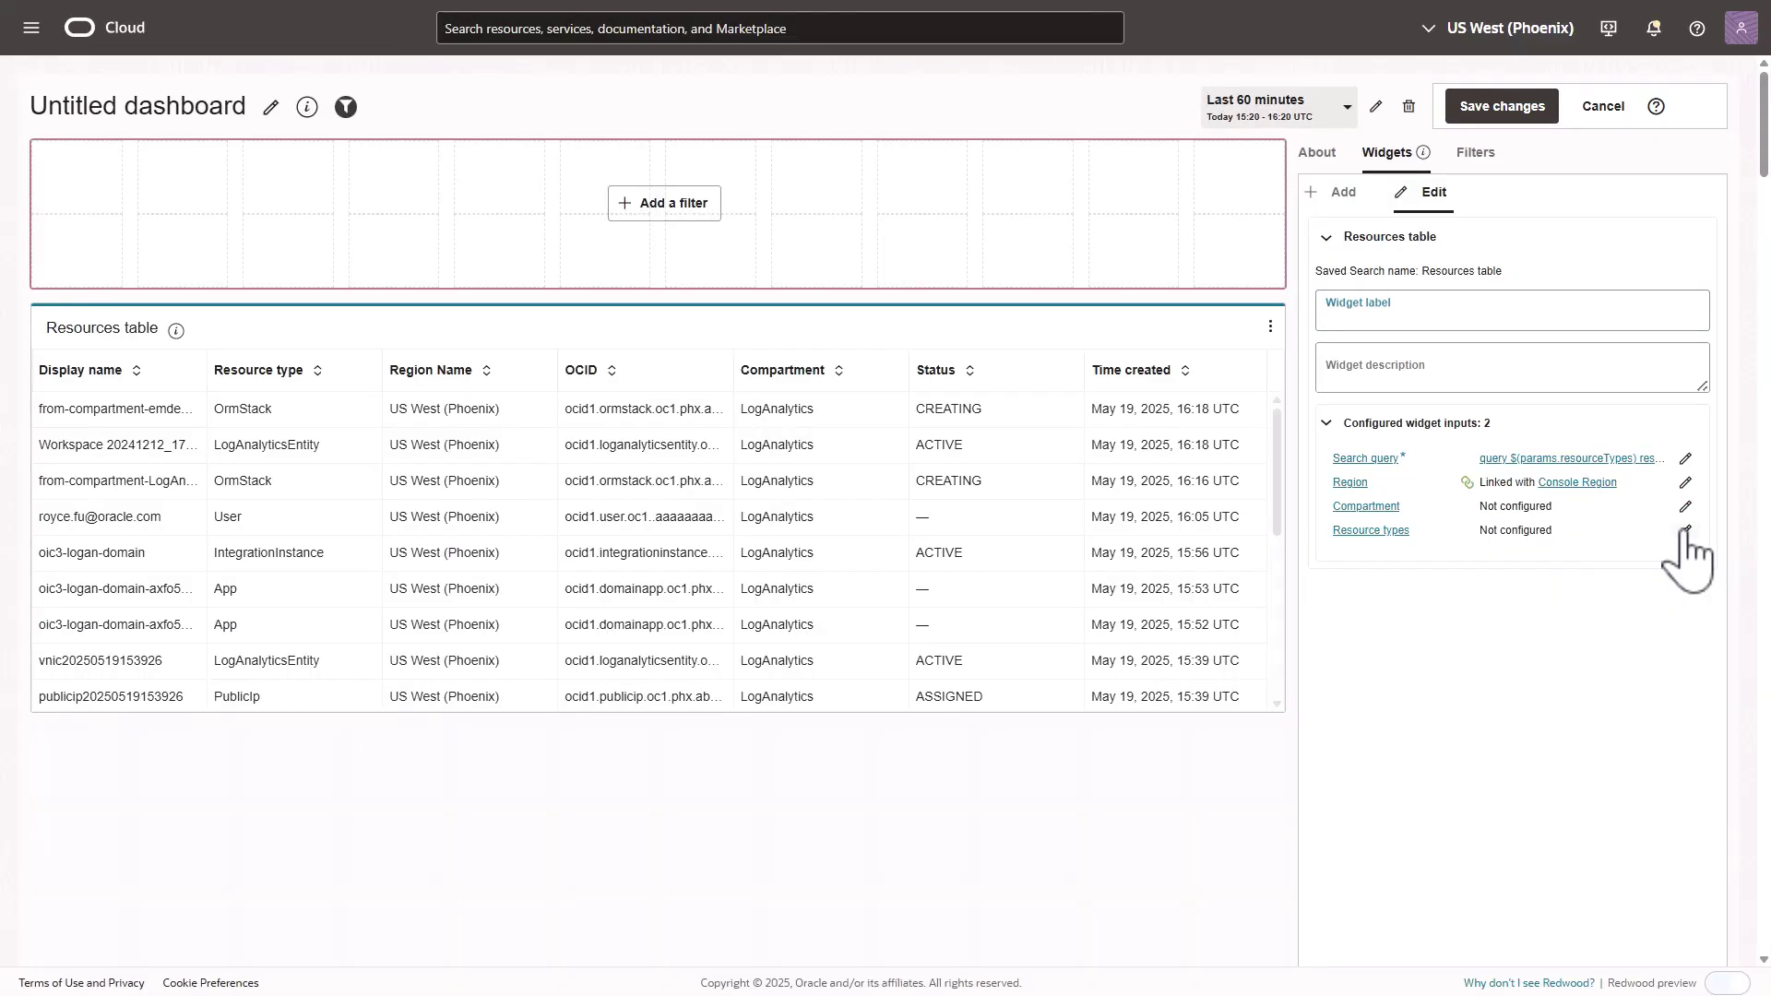
pyautogui.click(1685, 531)
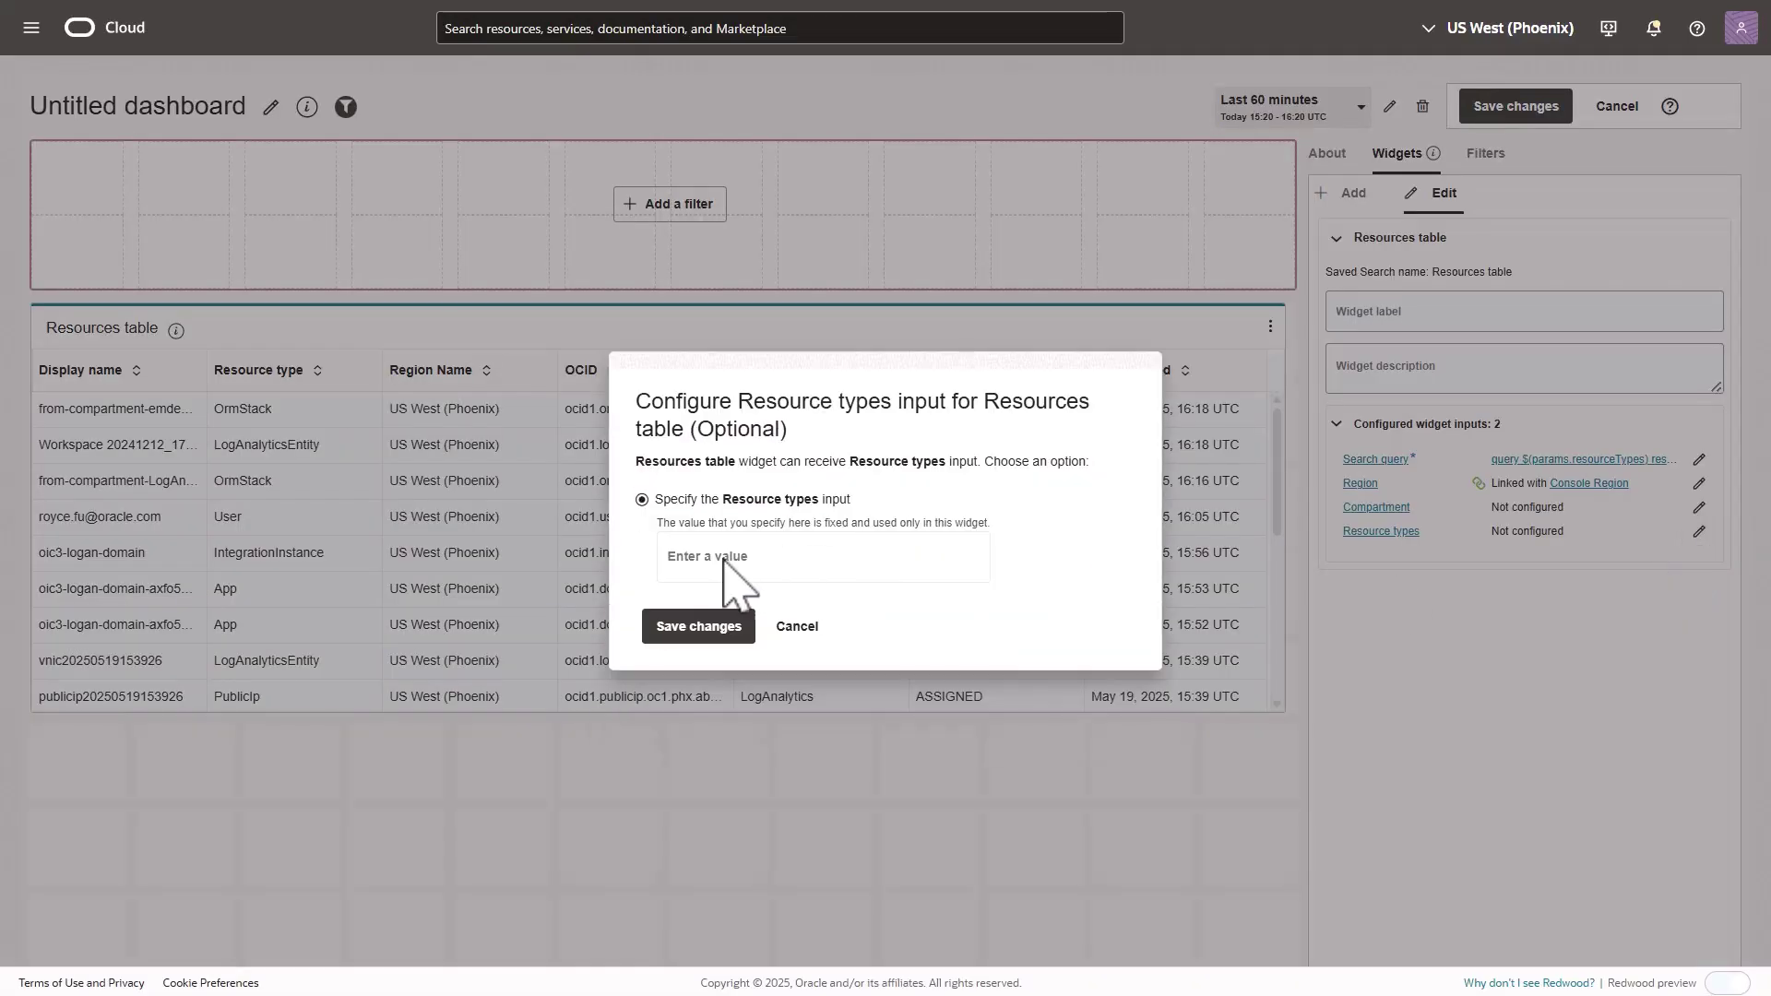
pyautogui.click(752, 563)
pyautogui.write('Instance')
pyautogui.moveTo(983, 731); pyautogui.dragTo(980, 830)
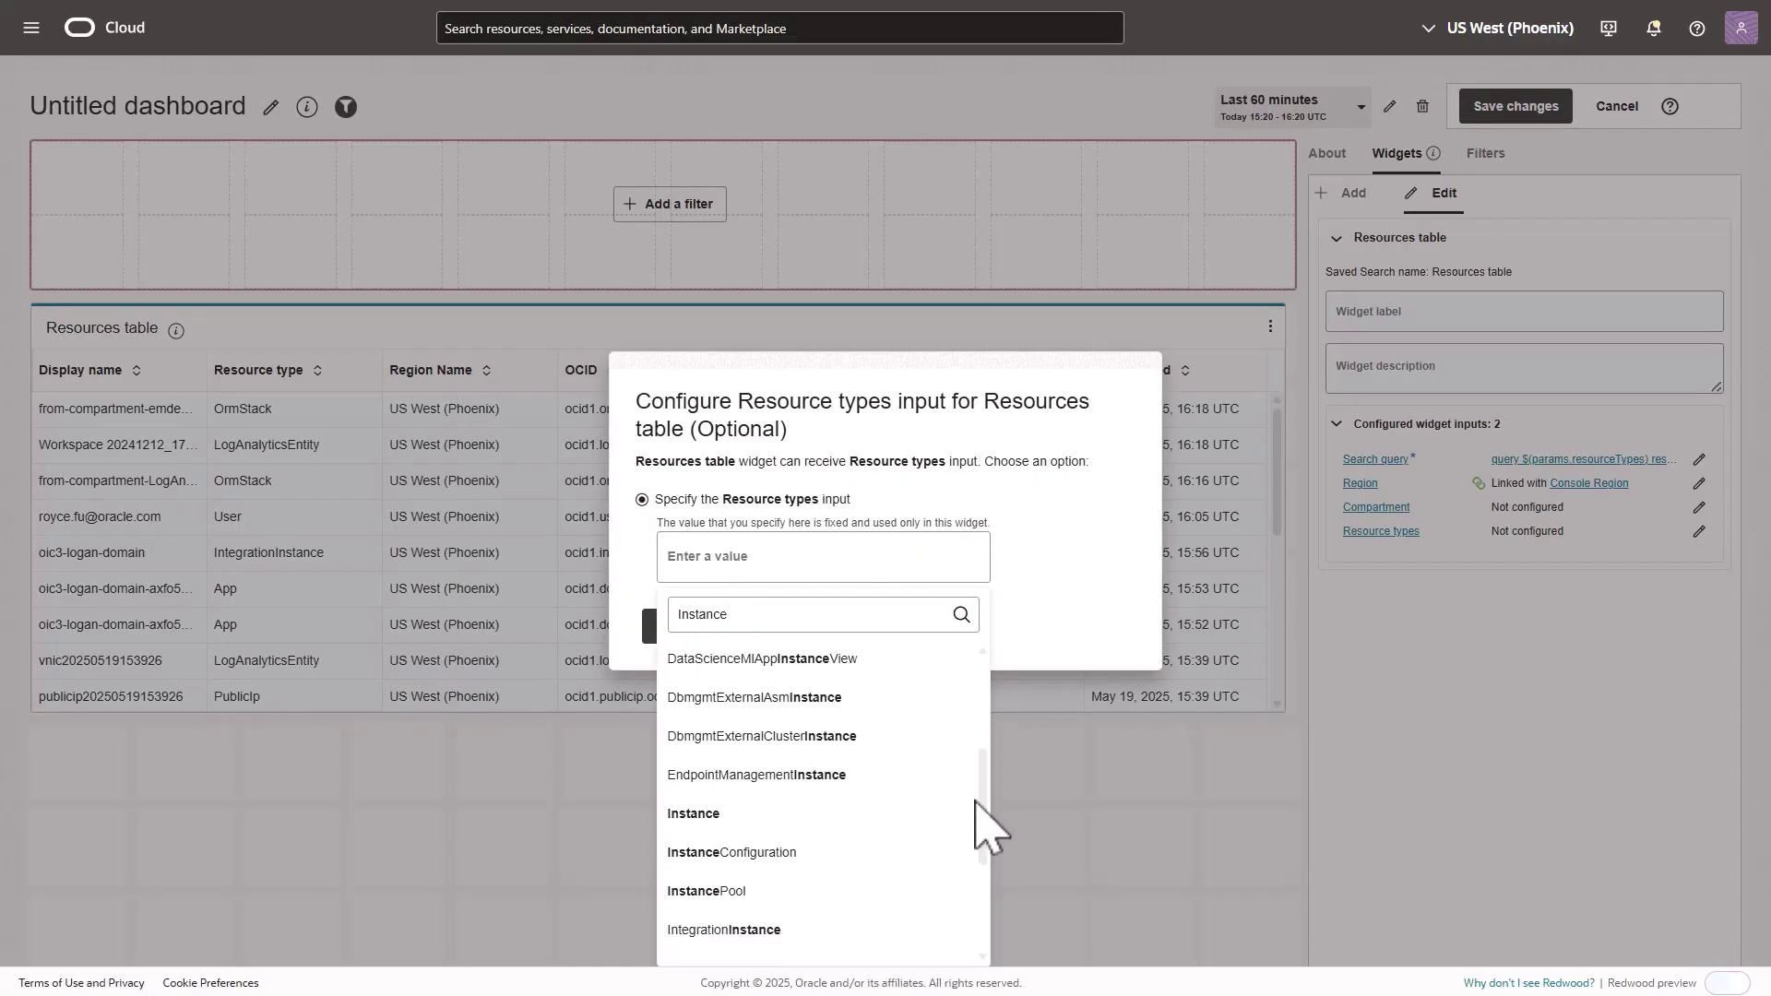
pyautogui.click(749, 814)
pyautogui.click(699, 627)
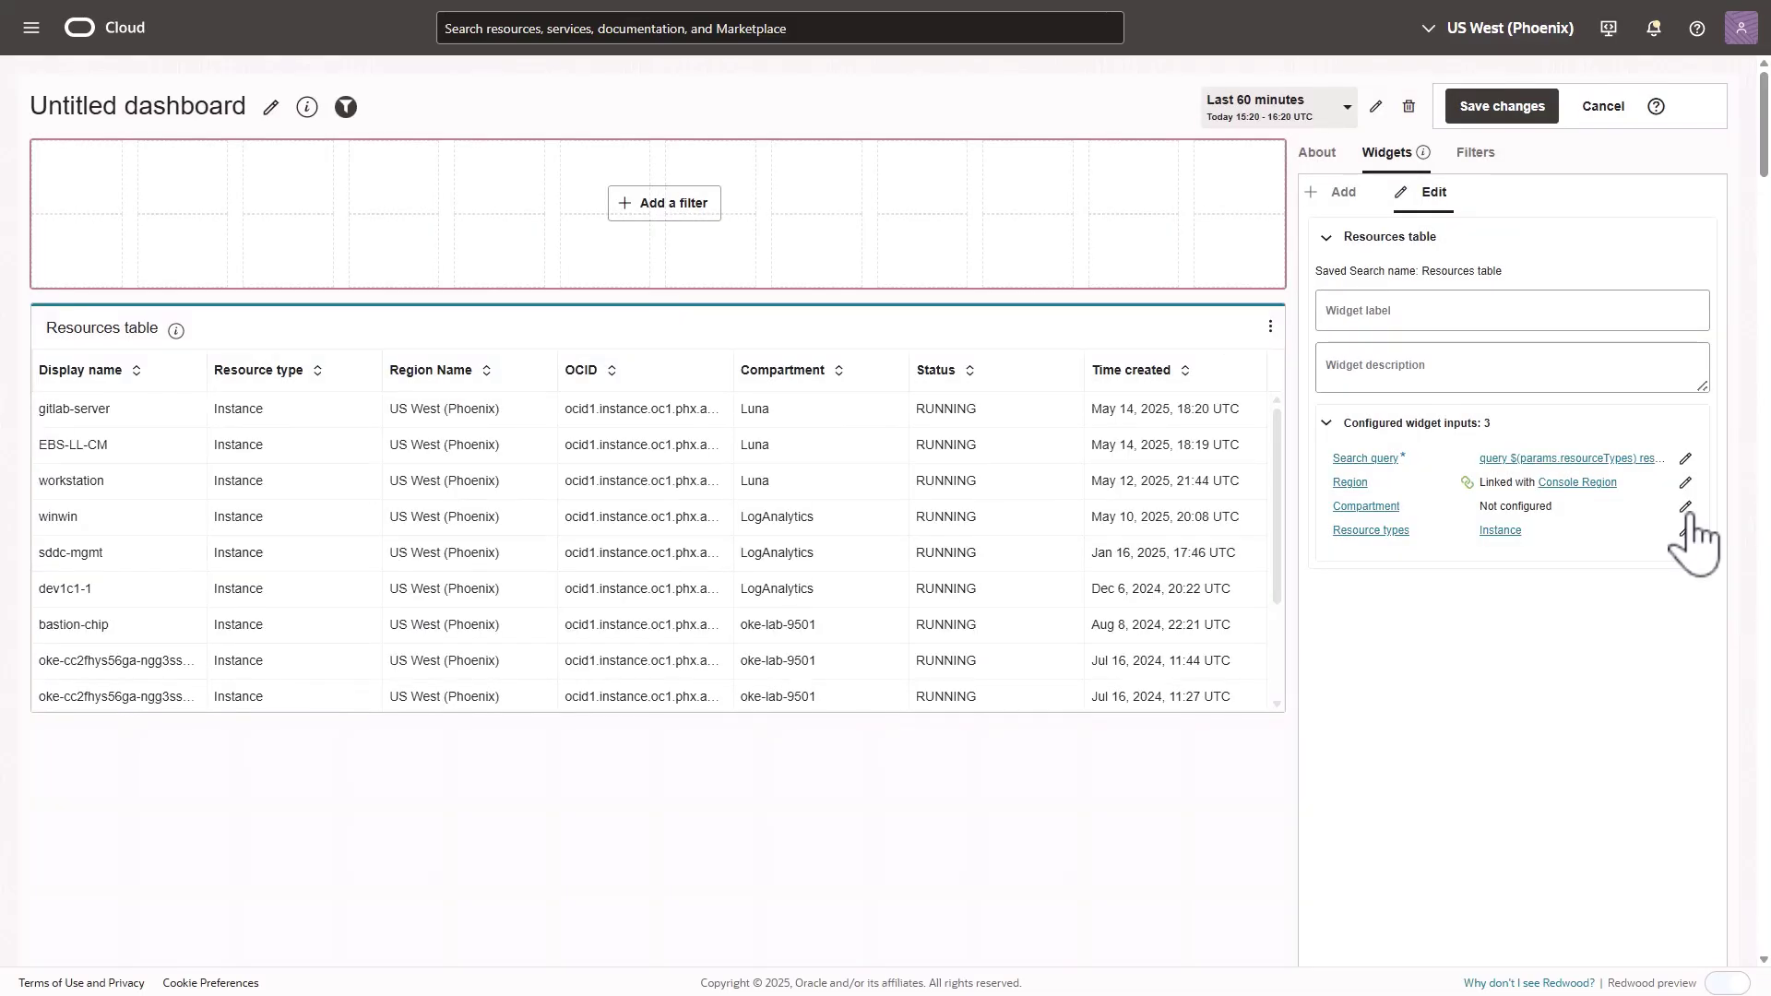
# - Link the Resources table's Compartment input with a new Compartment filter and set that filter's Include subcompartments input to Yes
pyautogui.click(1685, 507)
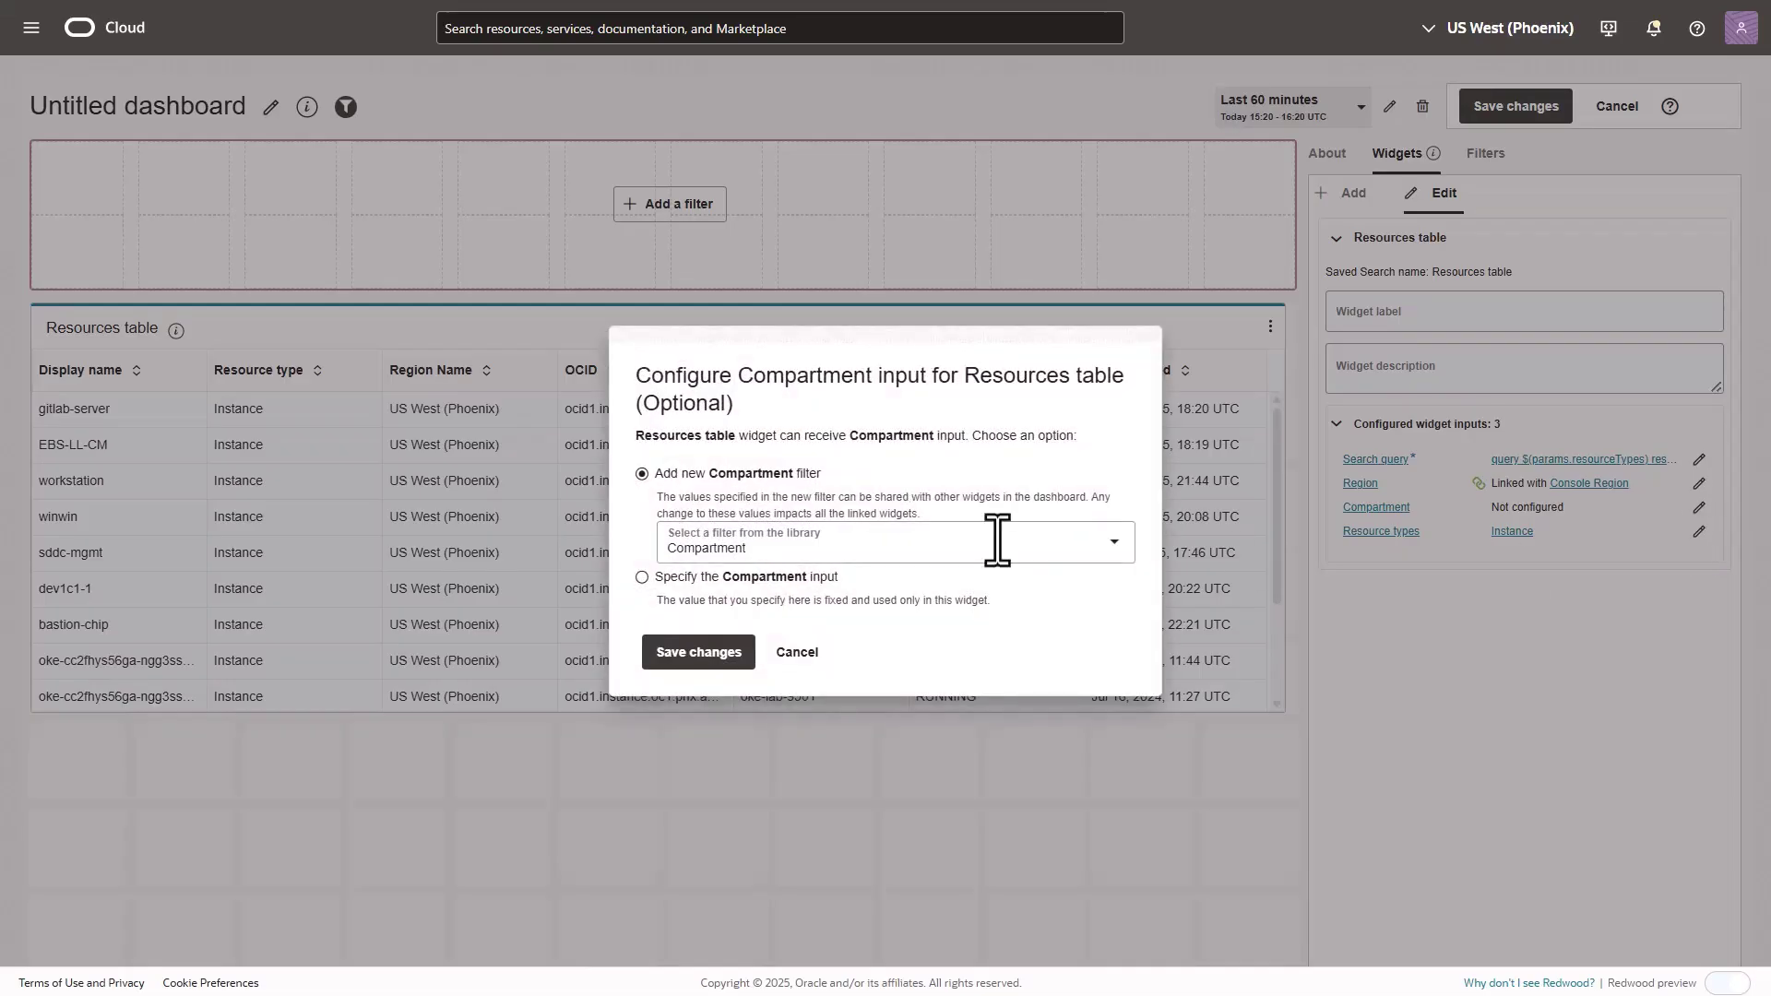
pyautogui.click(701, 661)
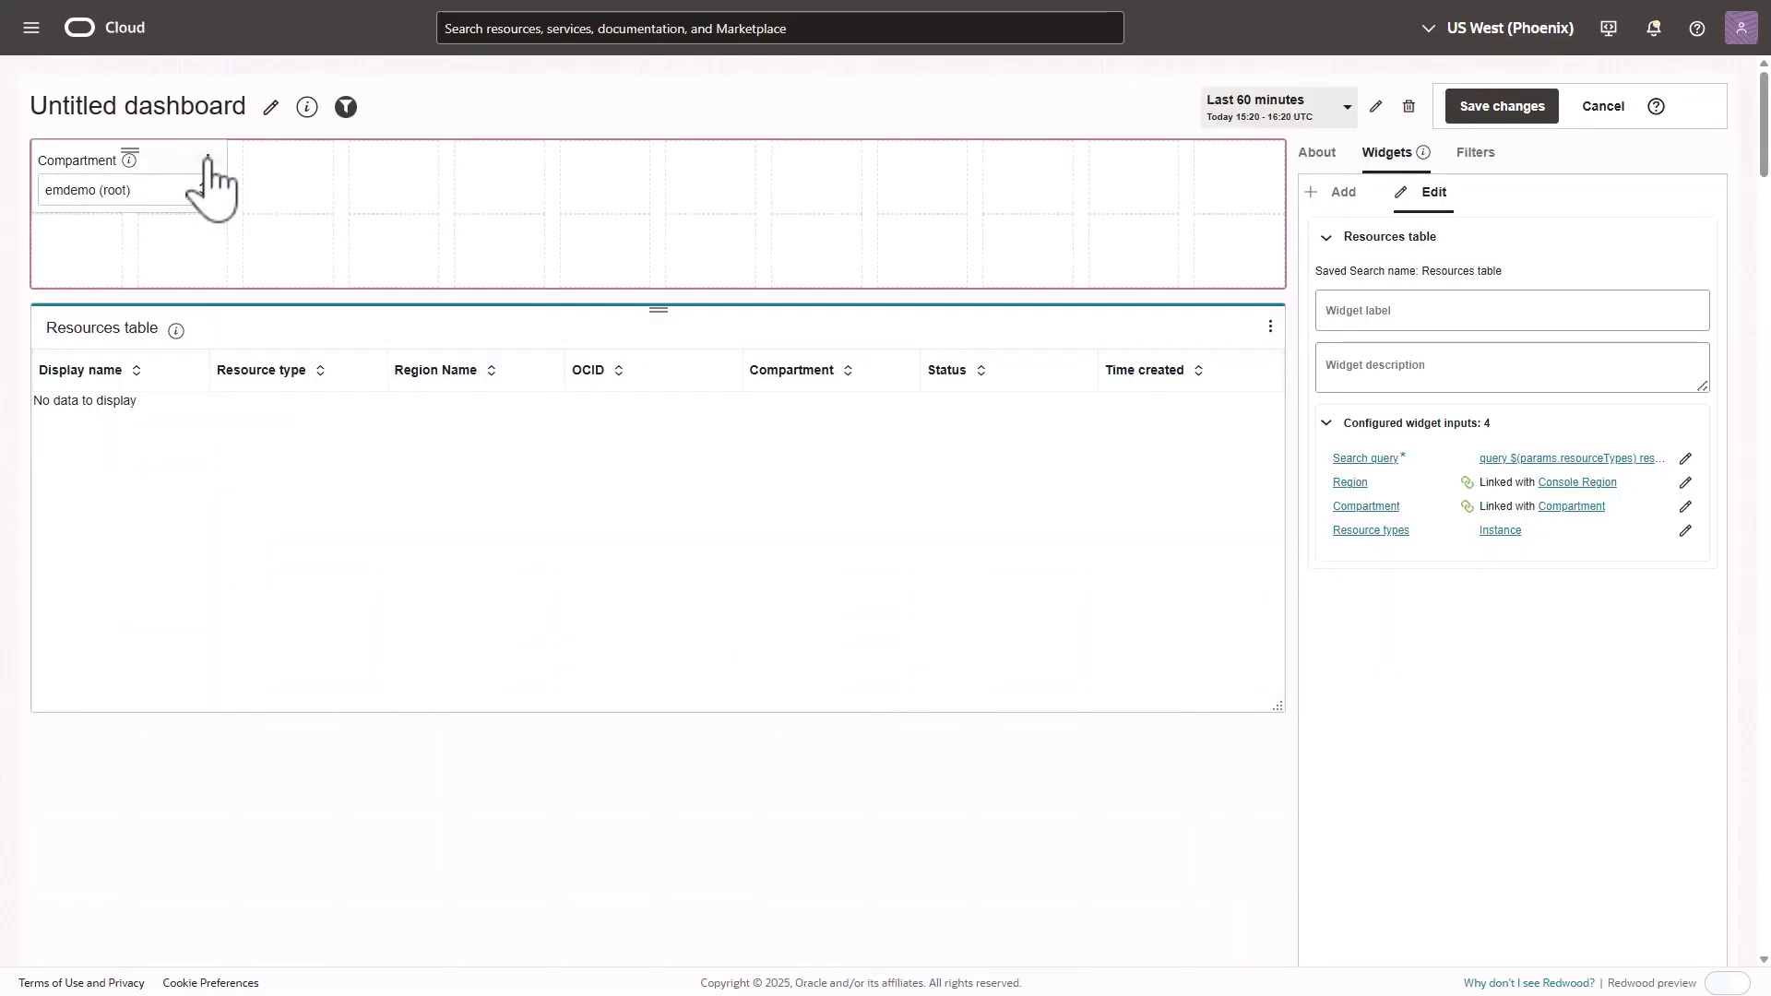
pyautogui.click(207, 159)
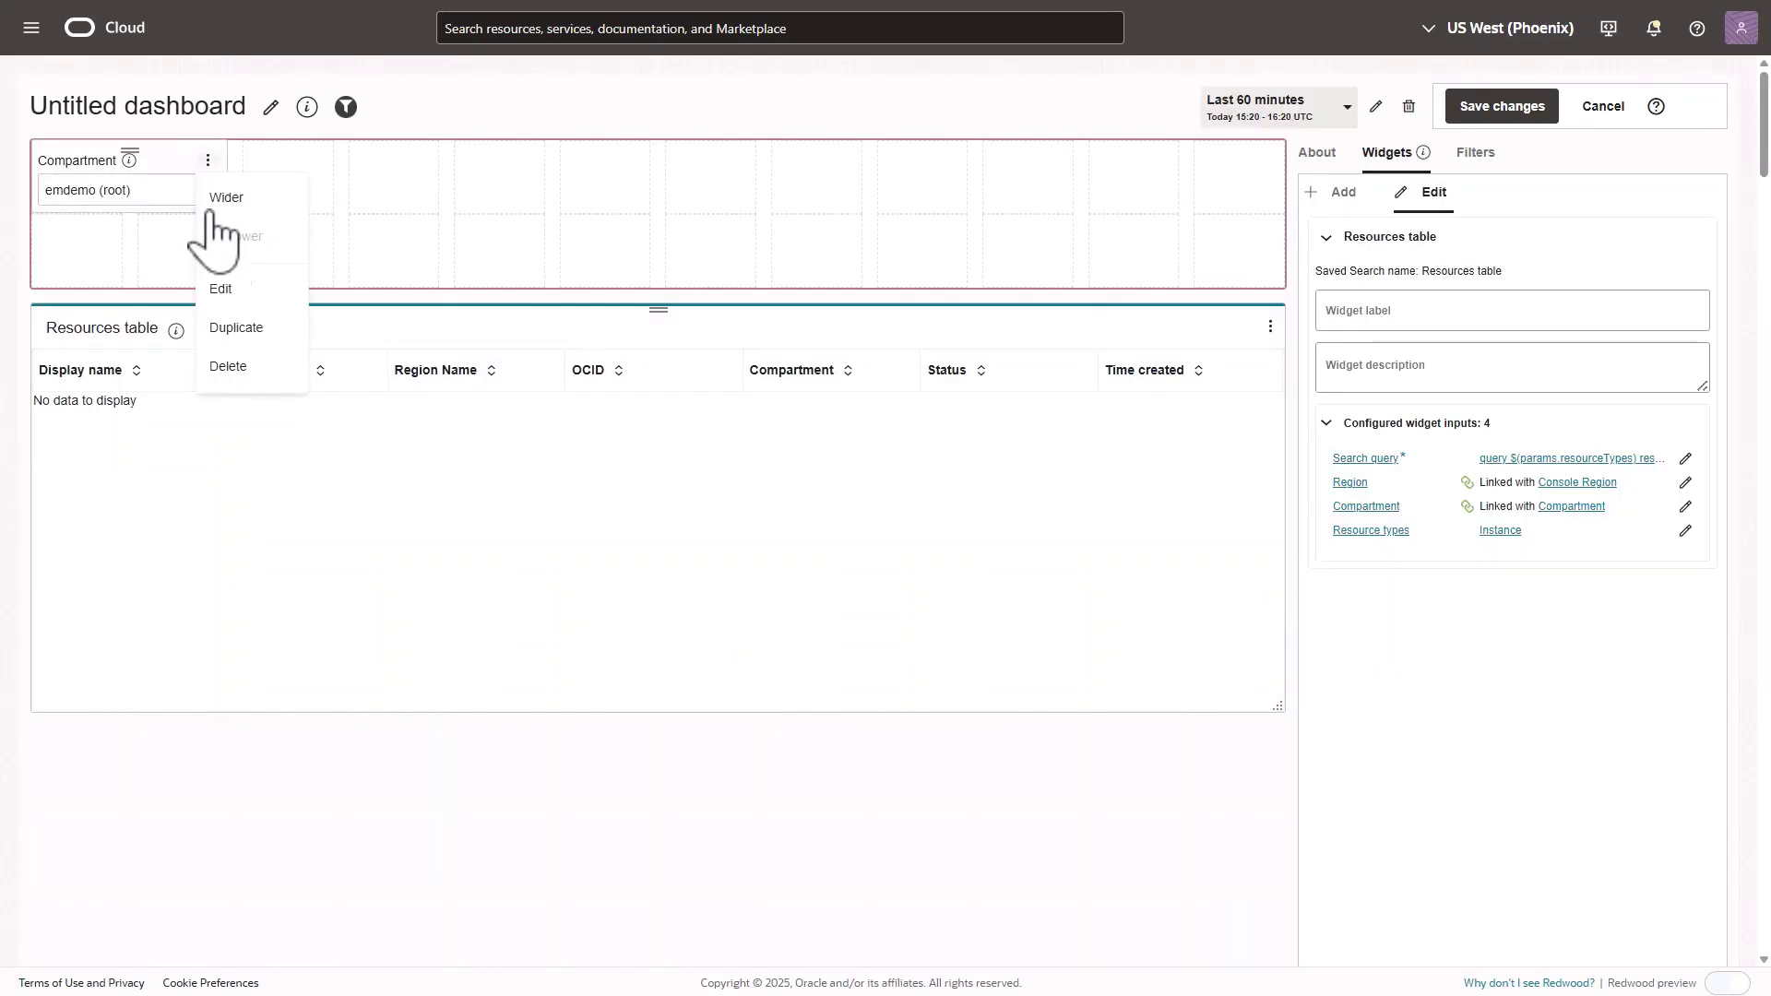
pyautogui.click(221, 289)
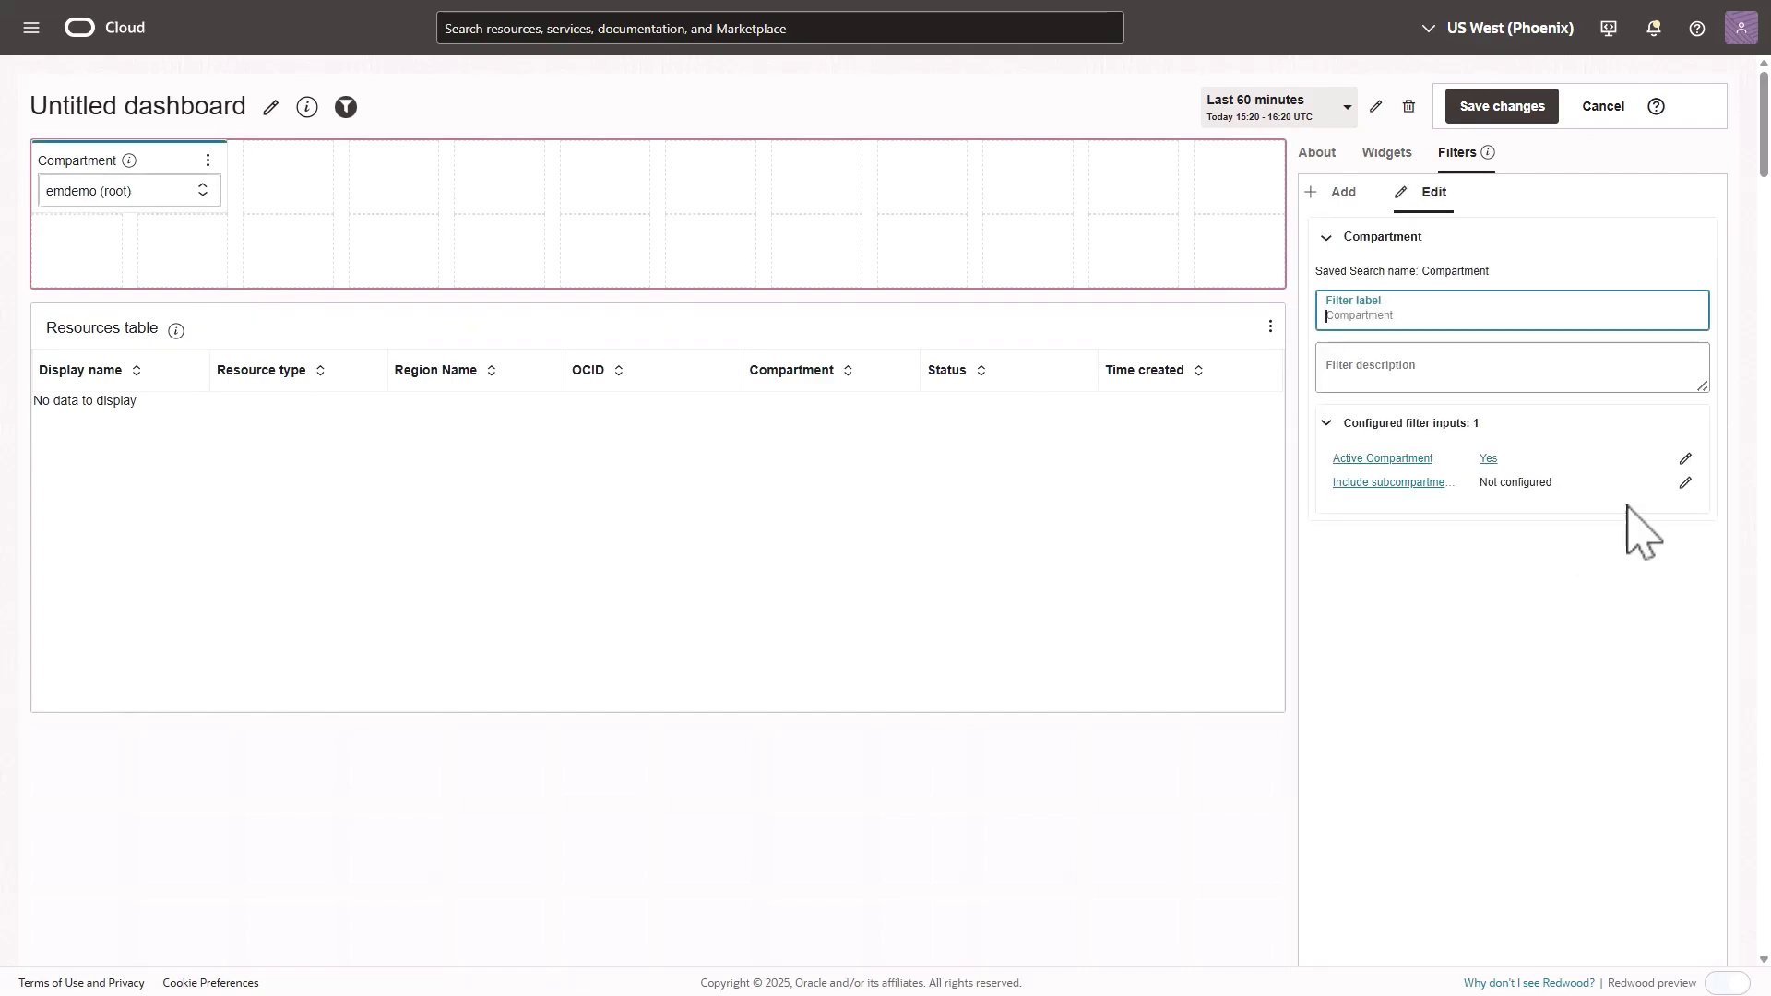
pyautogui.click(1685, 482)
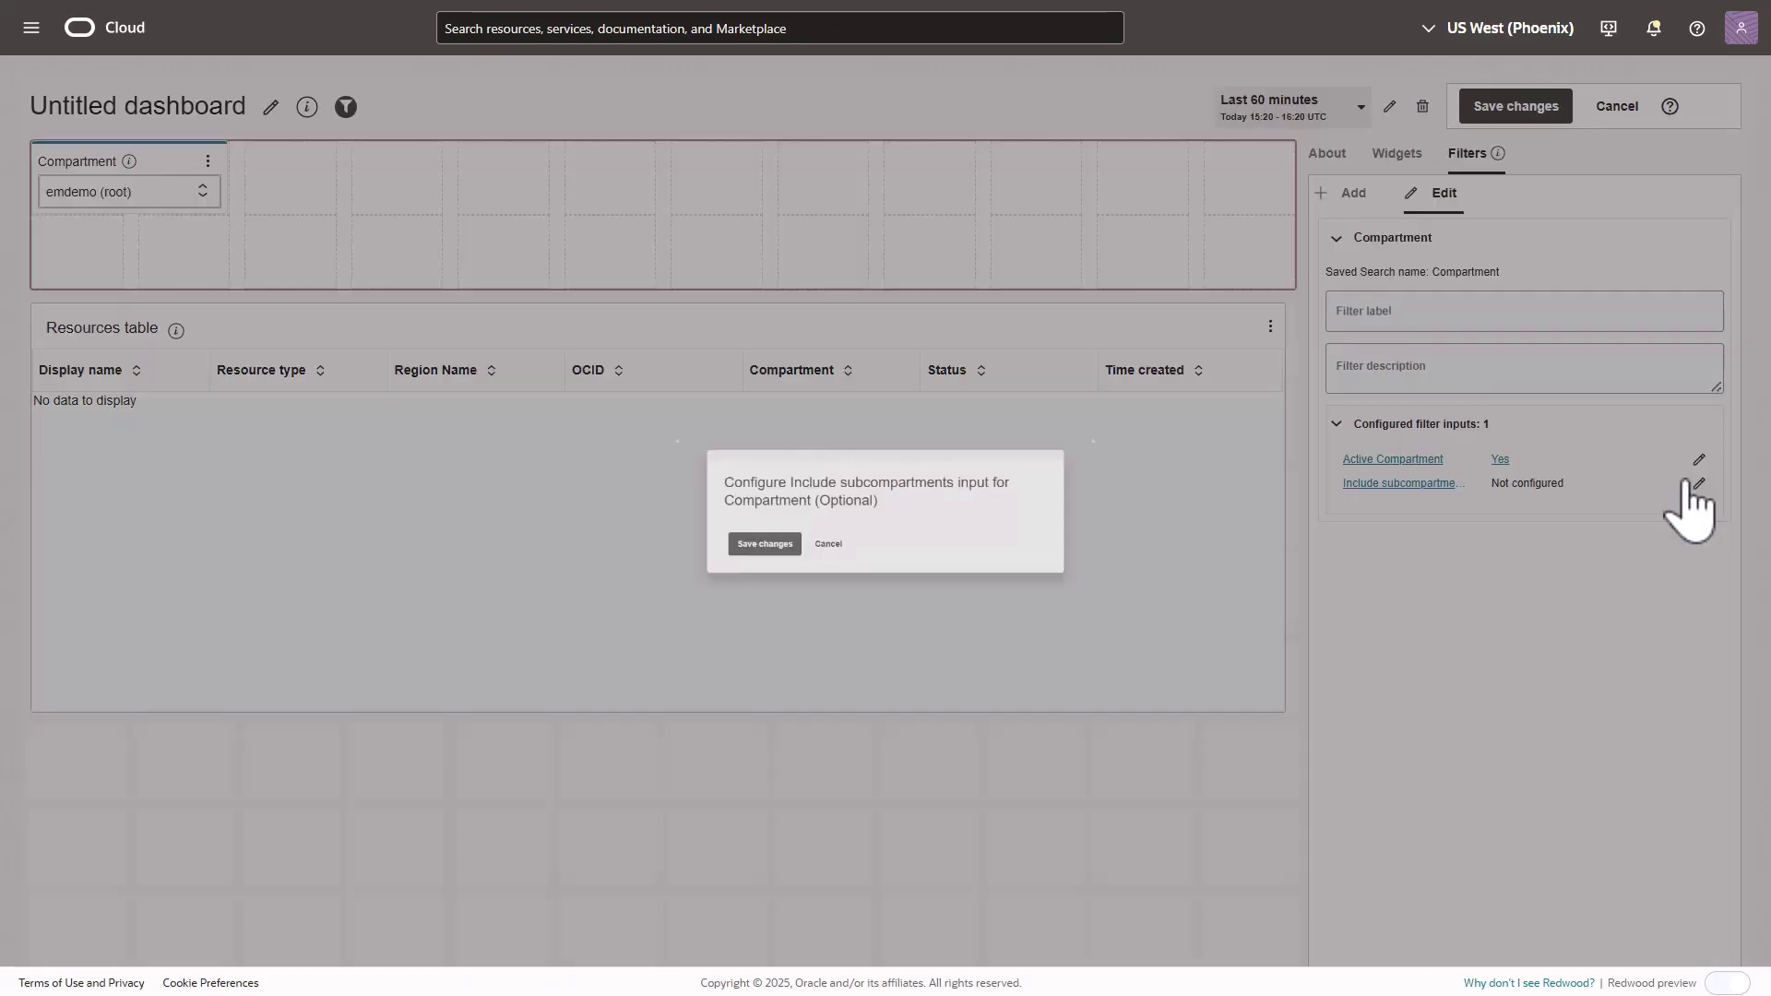
pyautogui.click(709, 564)
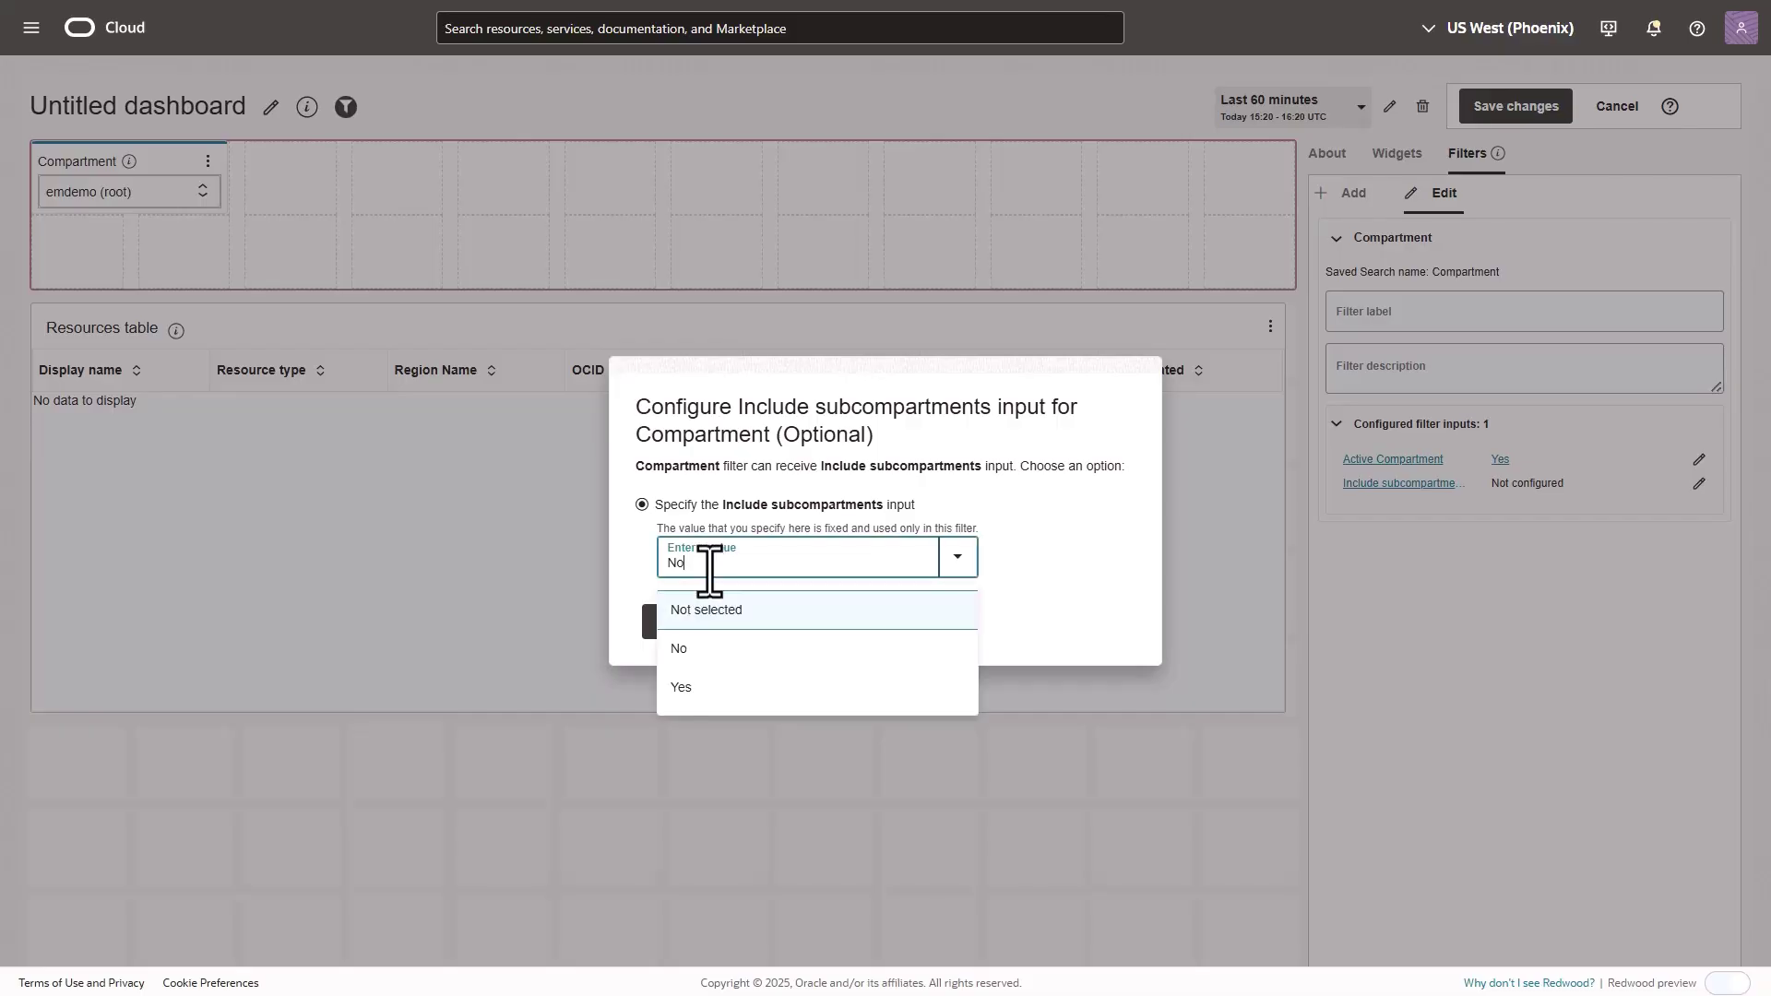
pyautogui.click(683, 687)
pyautogui.click(683, 629)
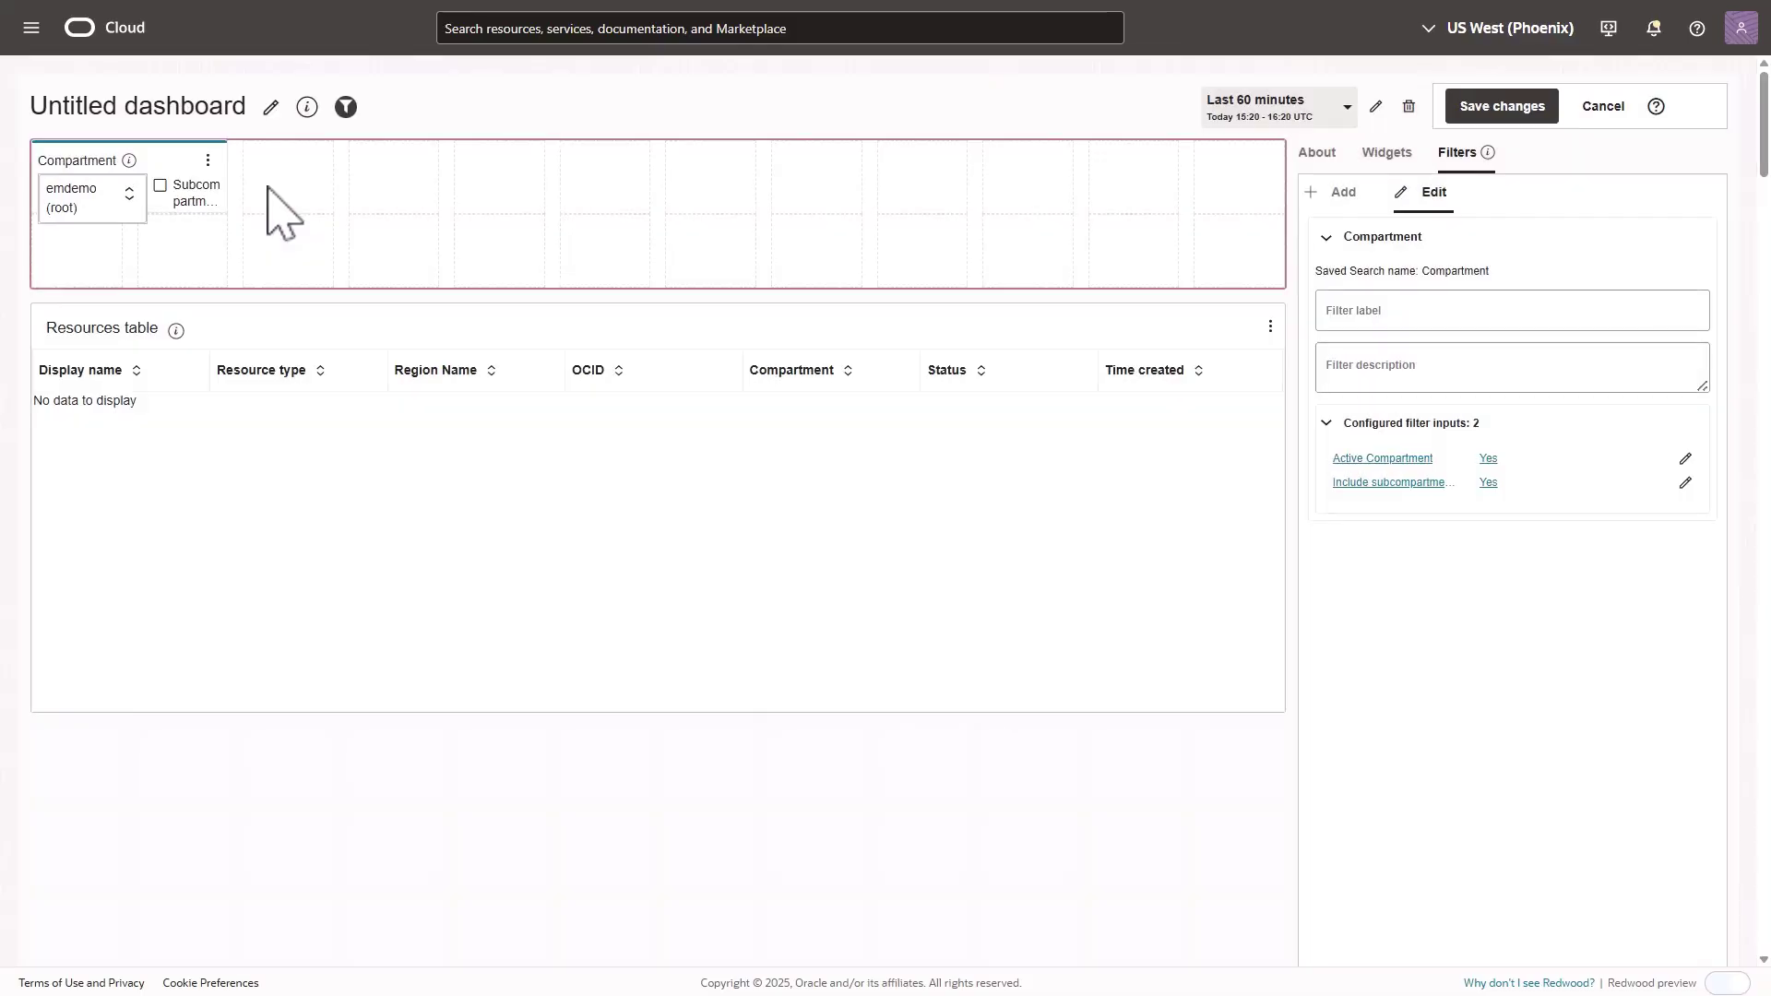
# - Turn on Subcompartments in the dashboard's Compartment filter and make the filter one size wider
pyautogui.click(159, 186)
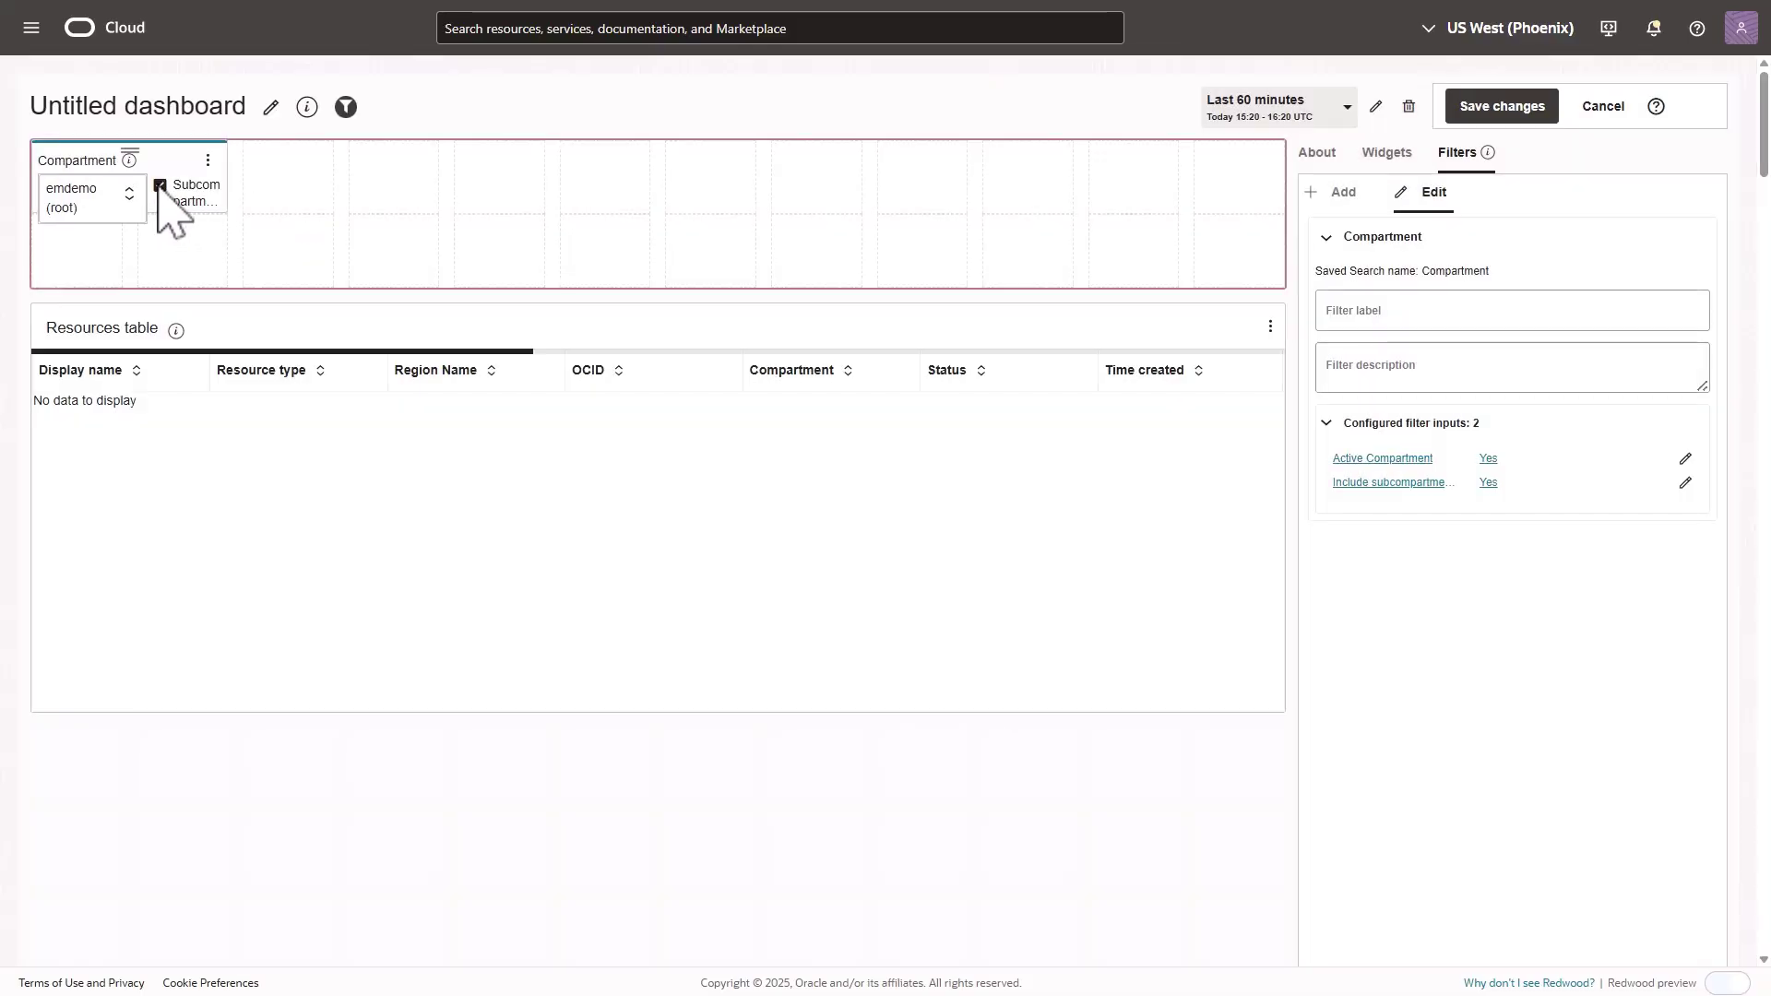
pyautogui.click(208, 160)
pyautogui.click(219, 198)
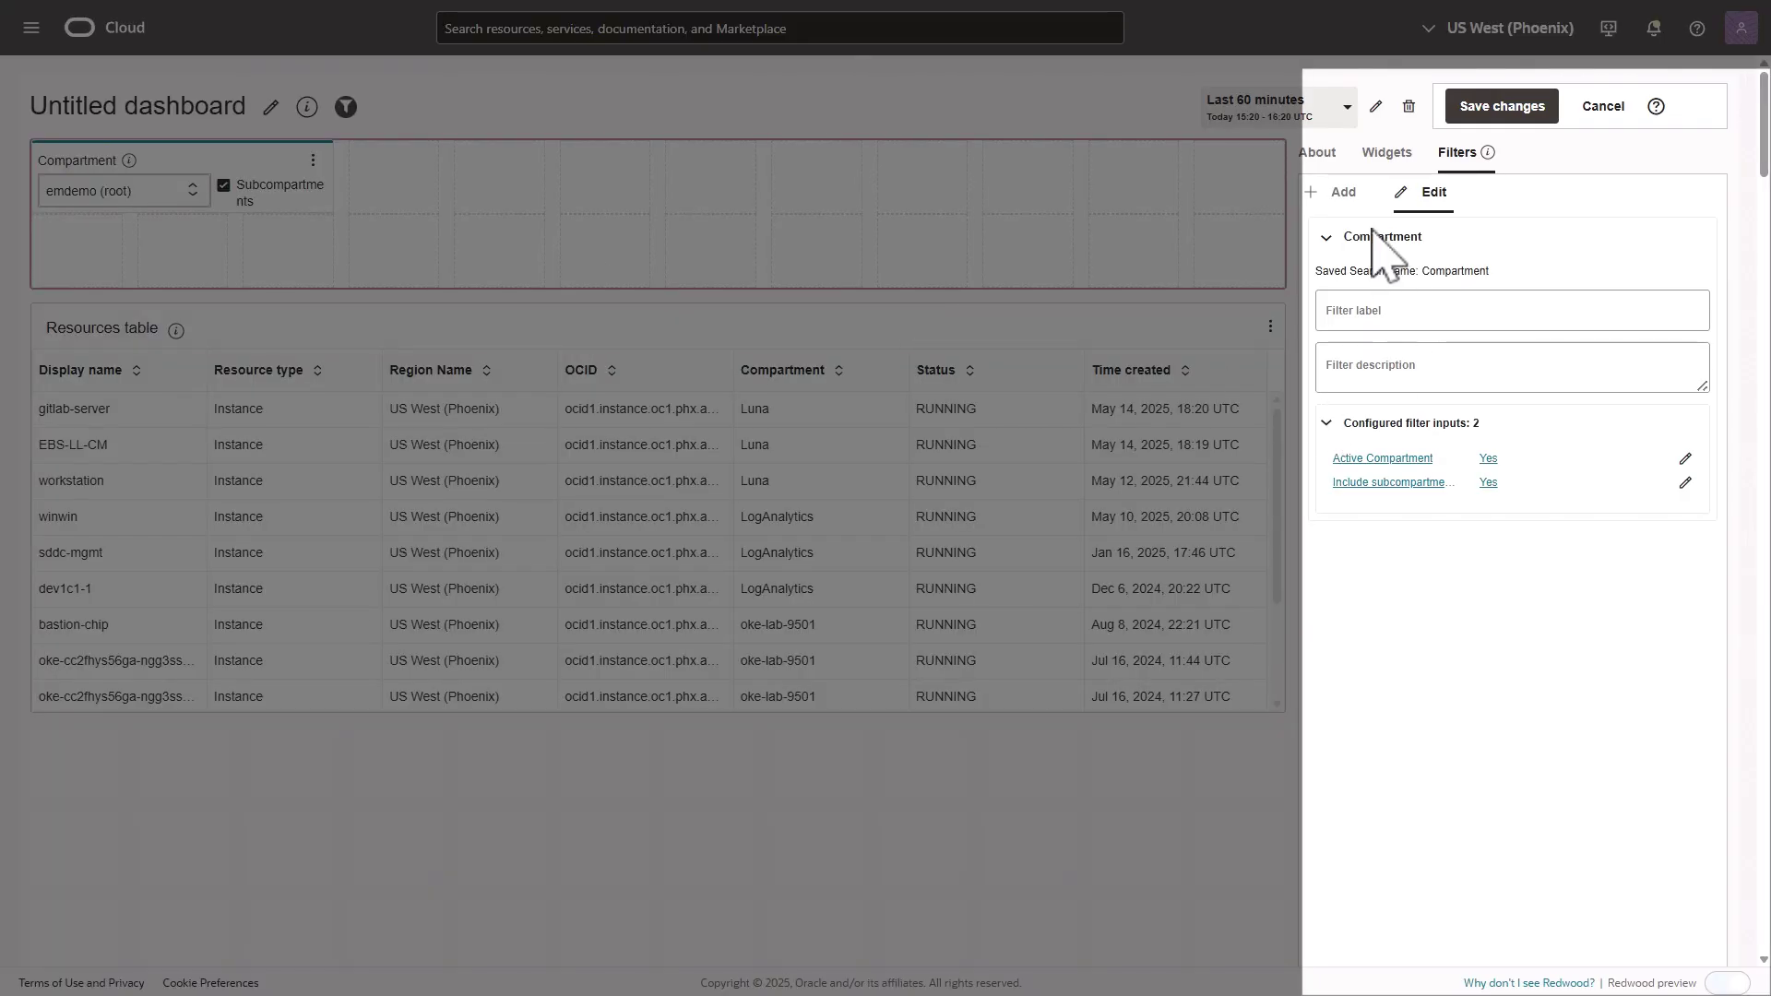
# - Link the Resources table's Region input with a new Region filter instead of Console Region, and make that filter one size wider
pyautogui.click(1388, 153)
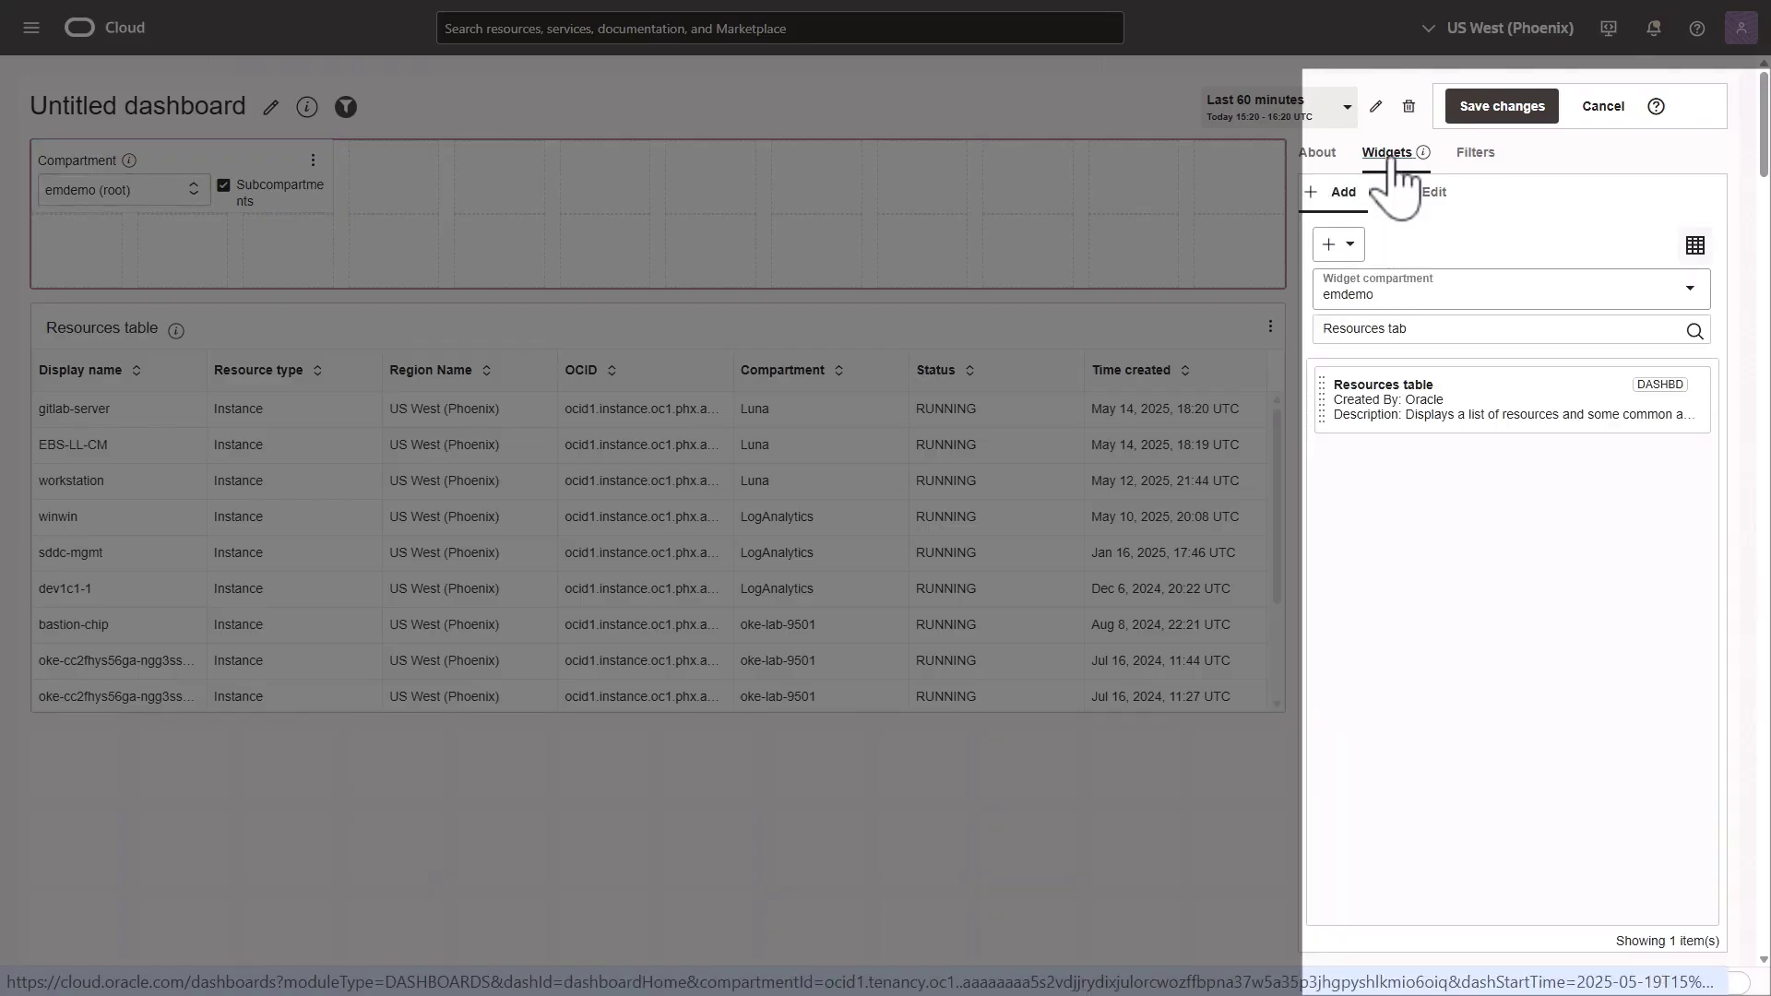
pyautogui.click(1427, 199)
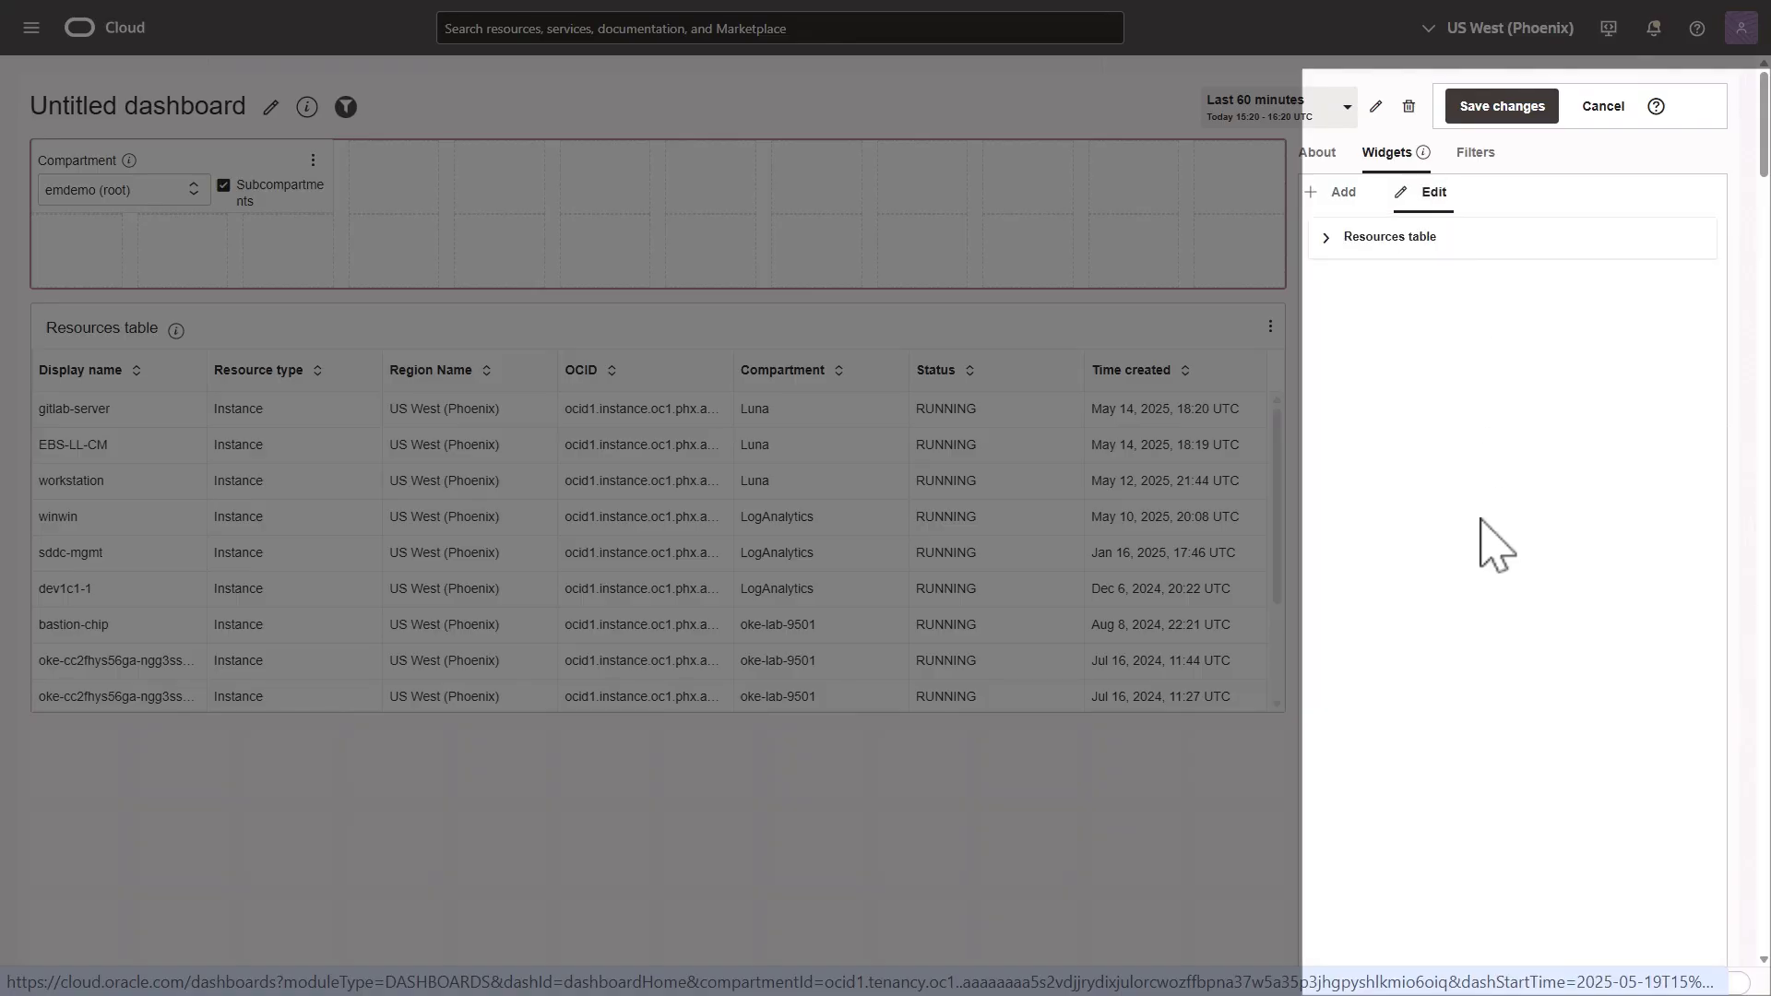
pyautogui.click(1335, 247)
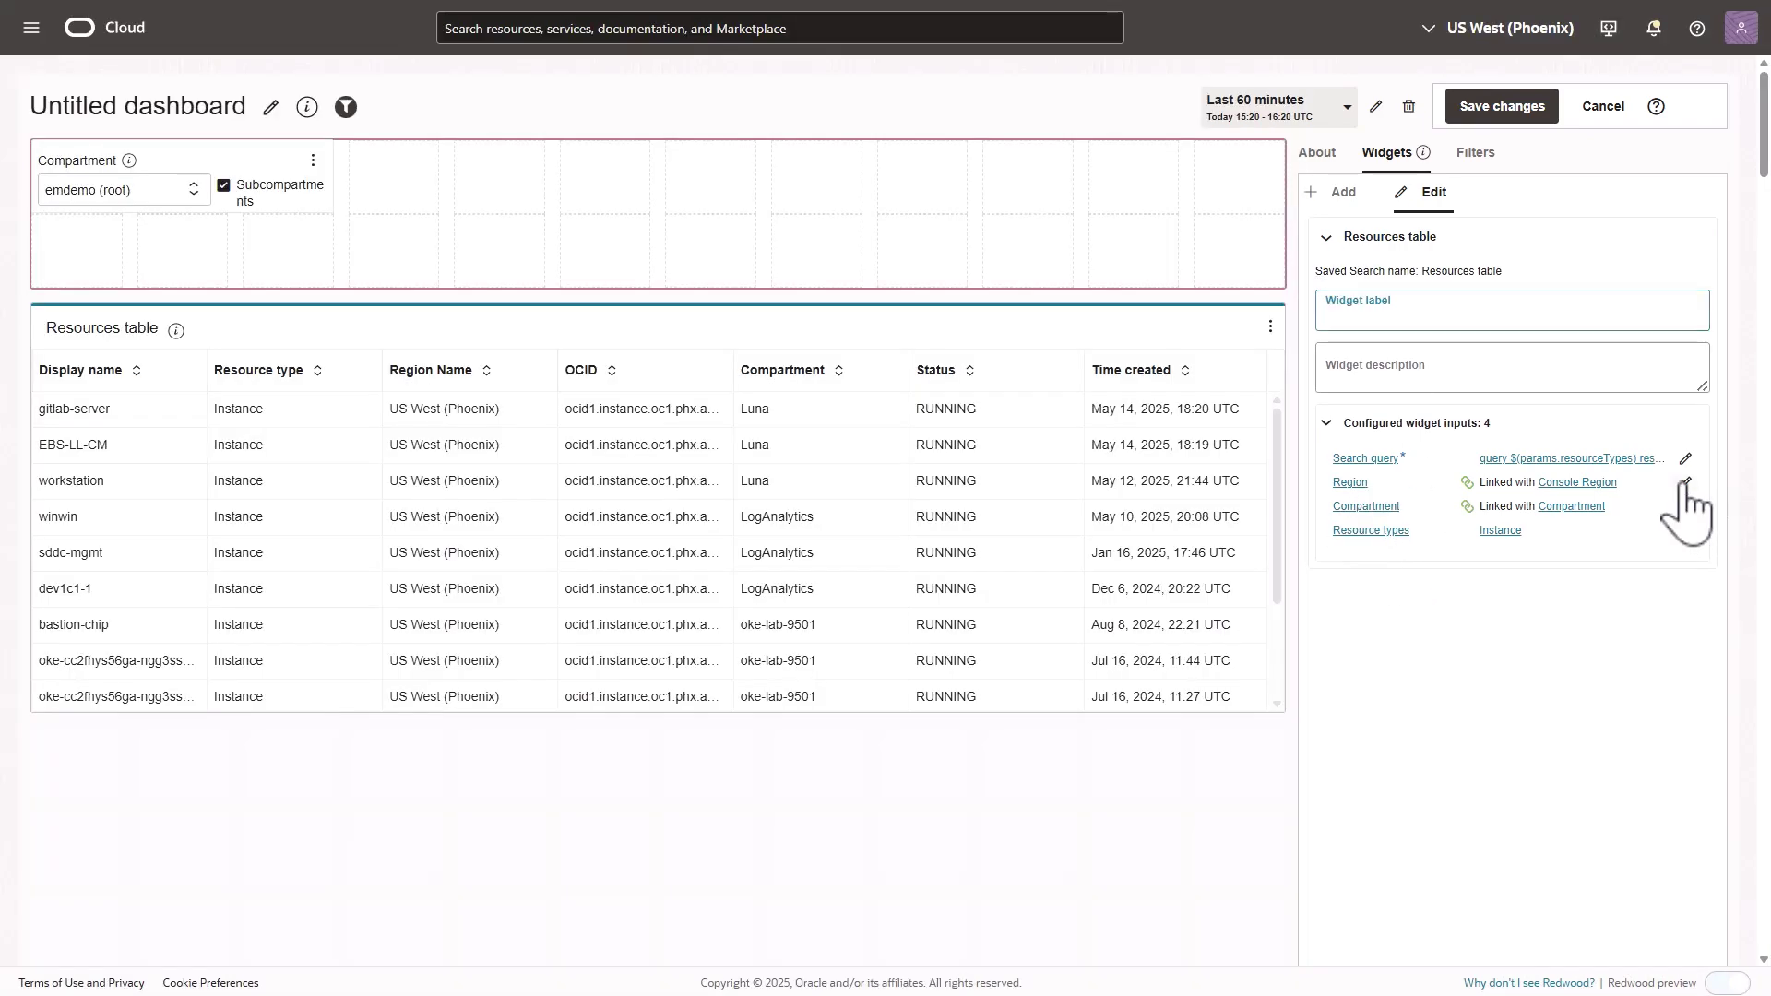
pyautogui.click(1686, 483)
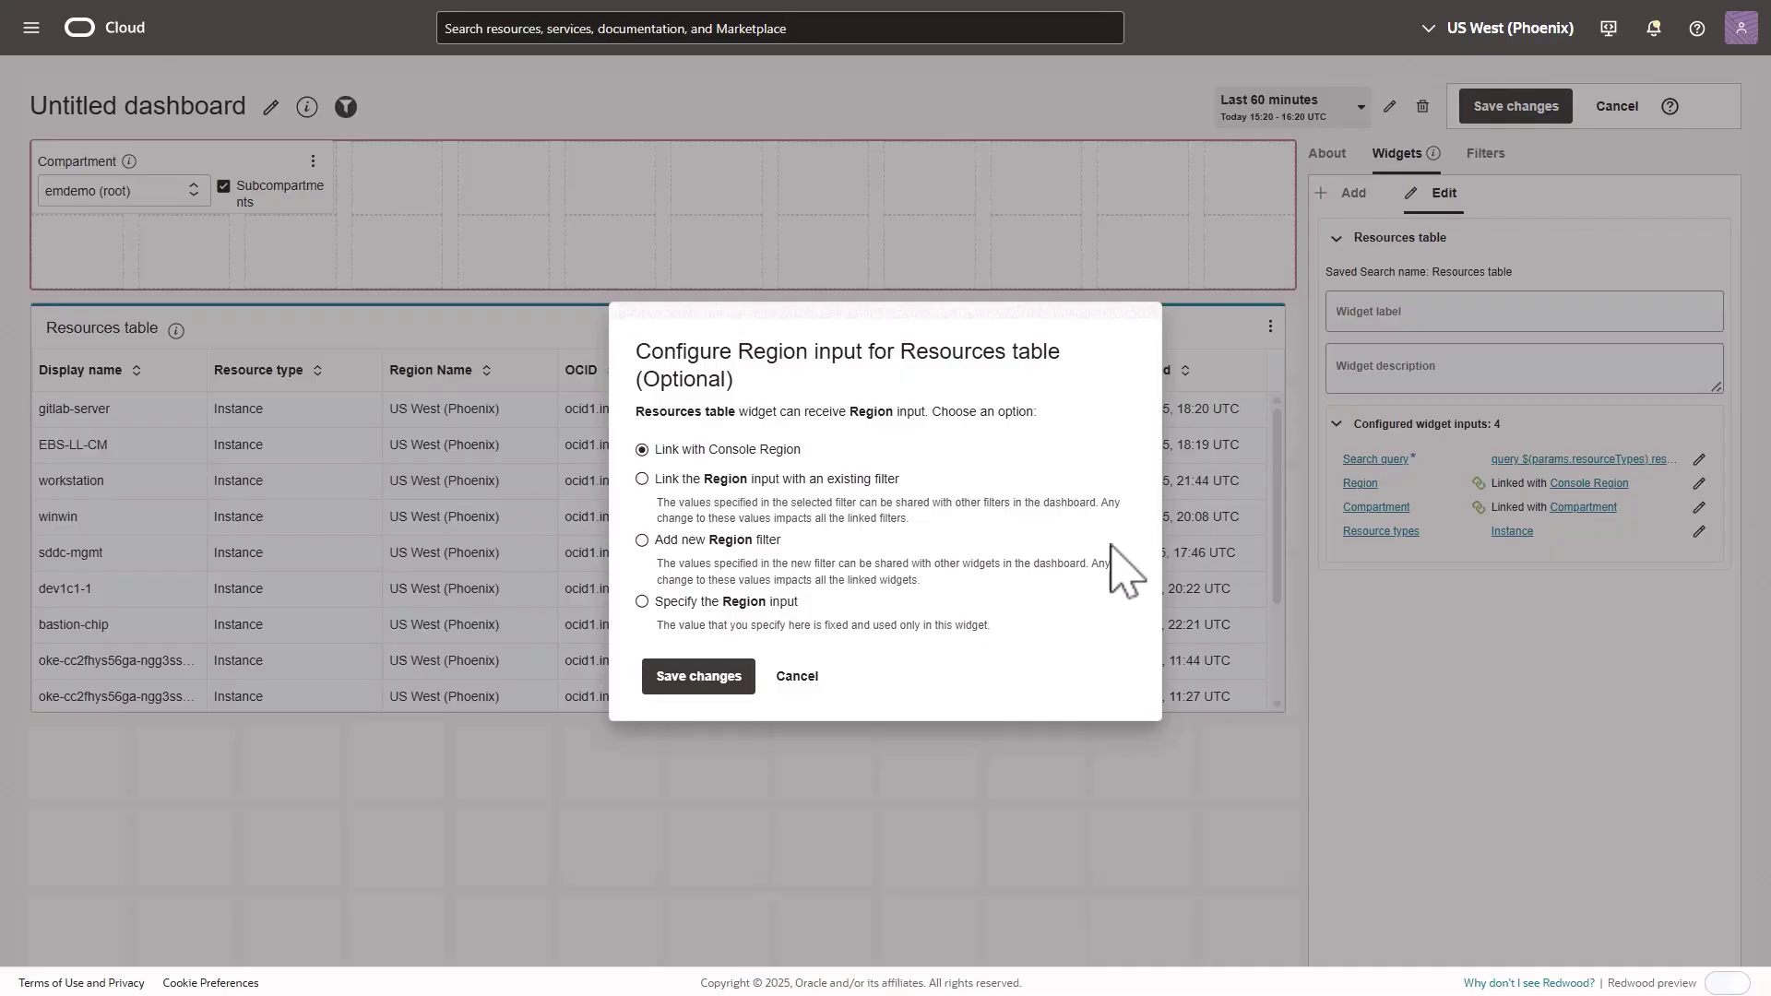
pyautogui.click(642, 540)
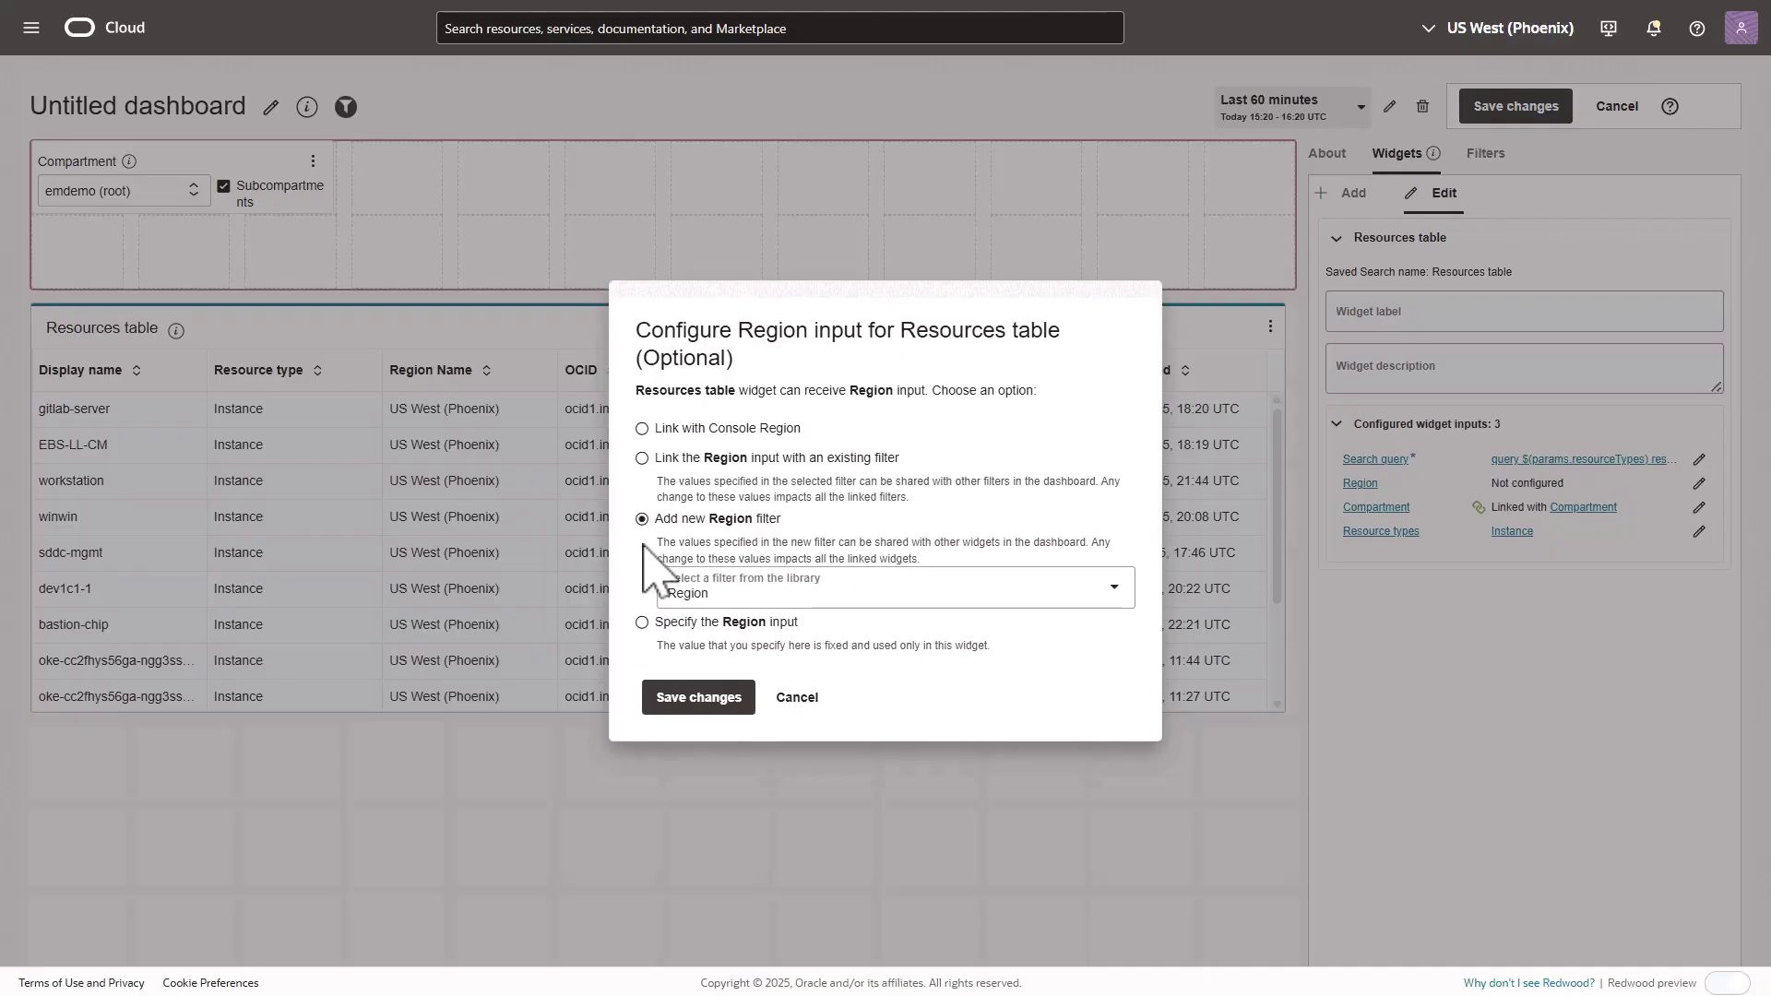
pyautogui.click(699, 698)
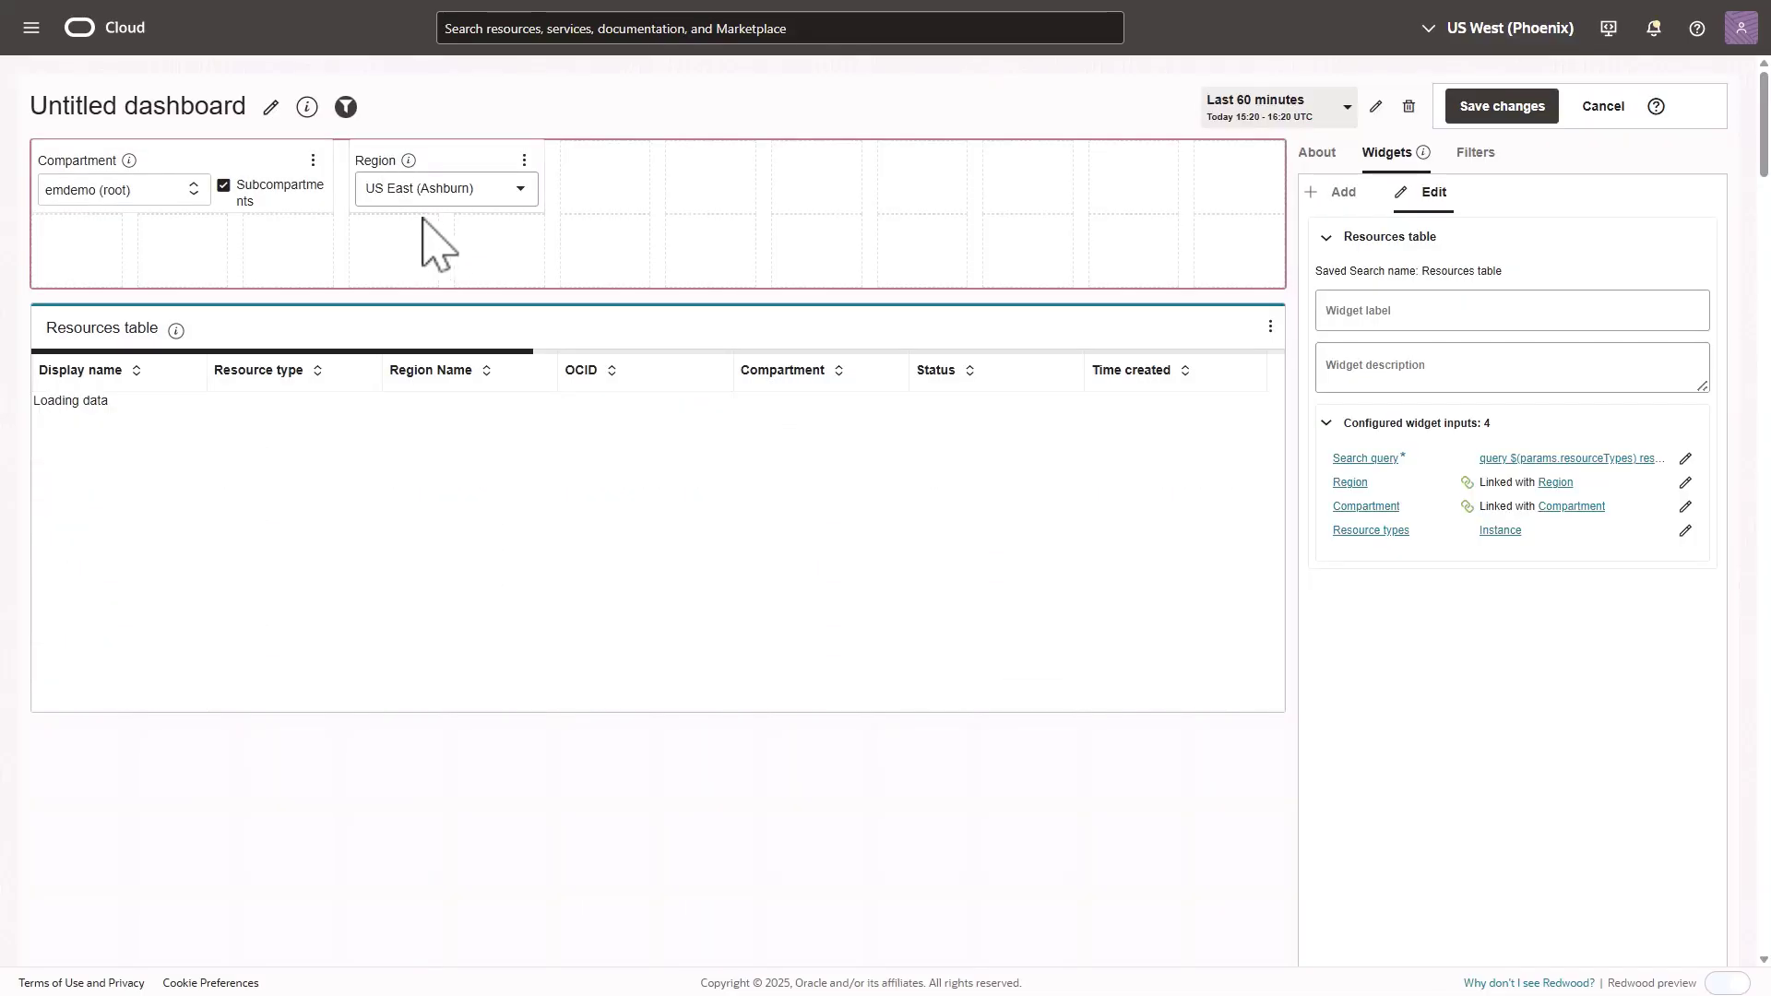
pyautogui.click(523, 162)
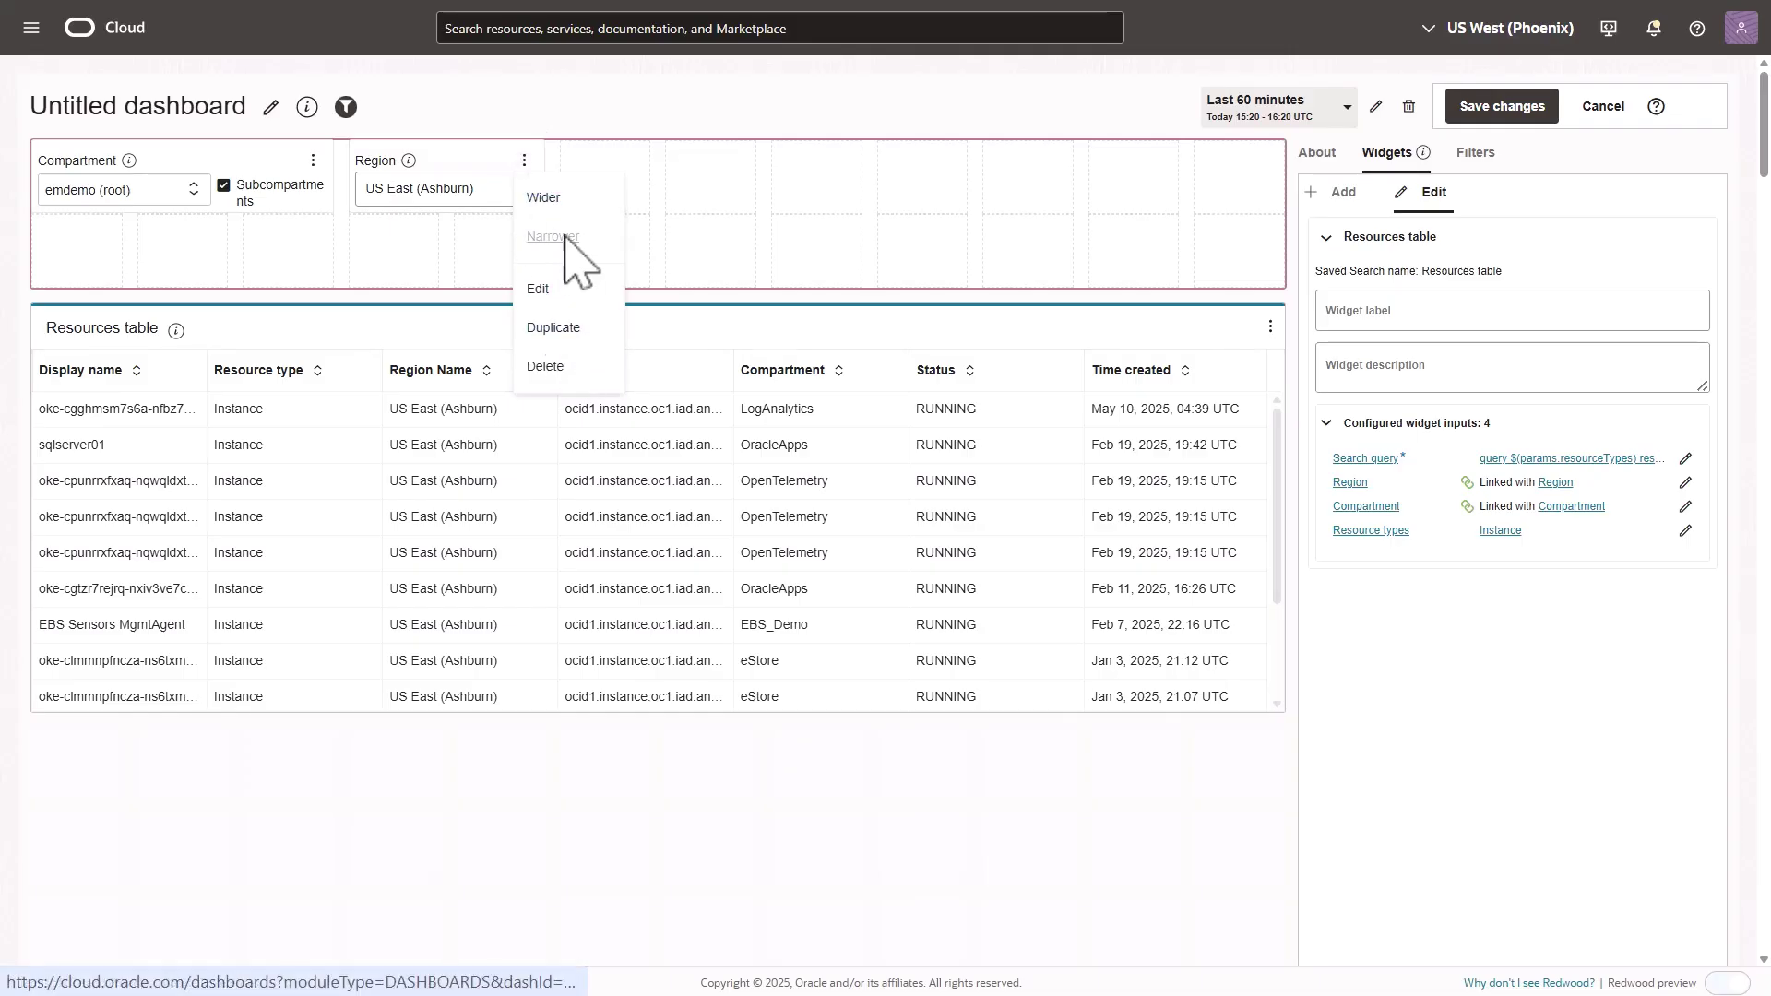
pyautogui.click(548, 198)
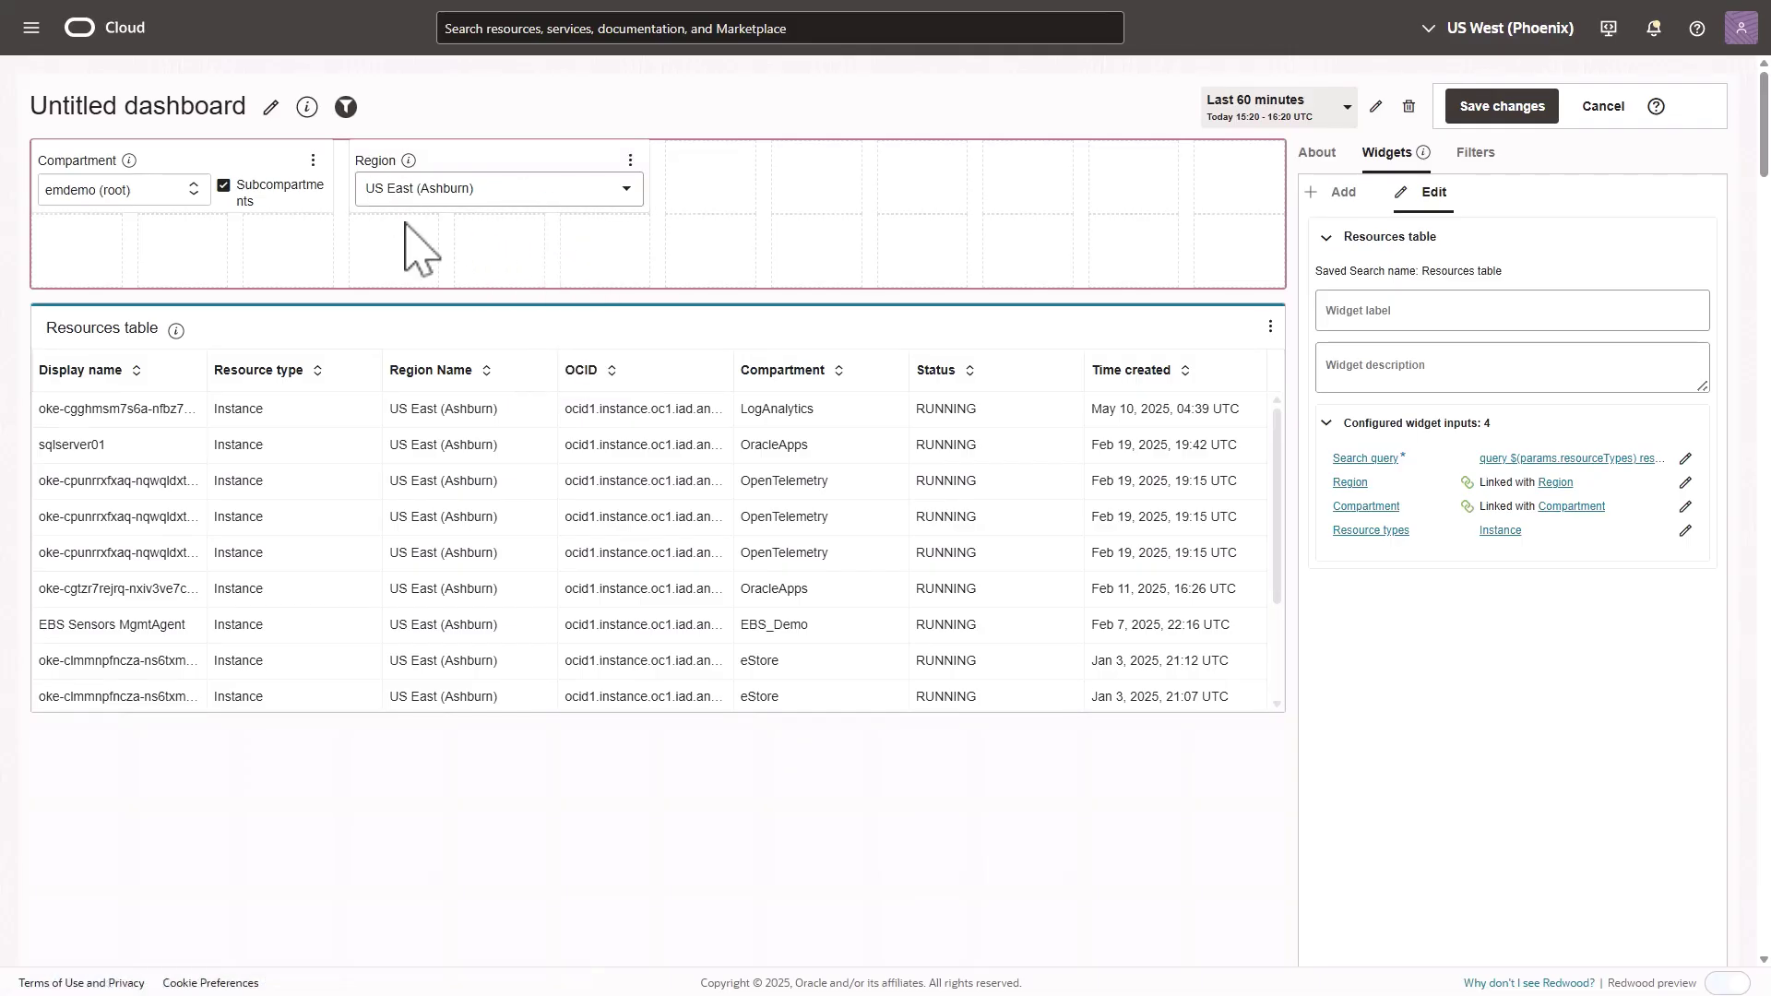
# - Set the Region filter's Selection mode input to Multiple and save the change
pyautogui.click(631, 162)
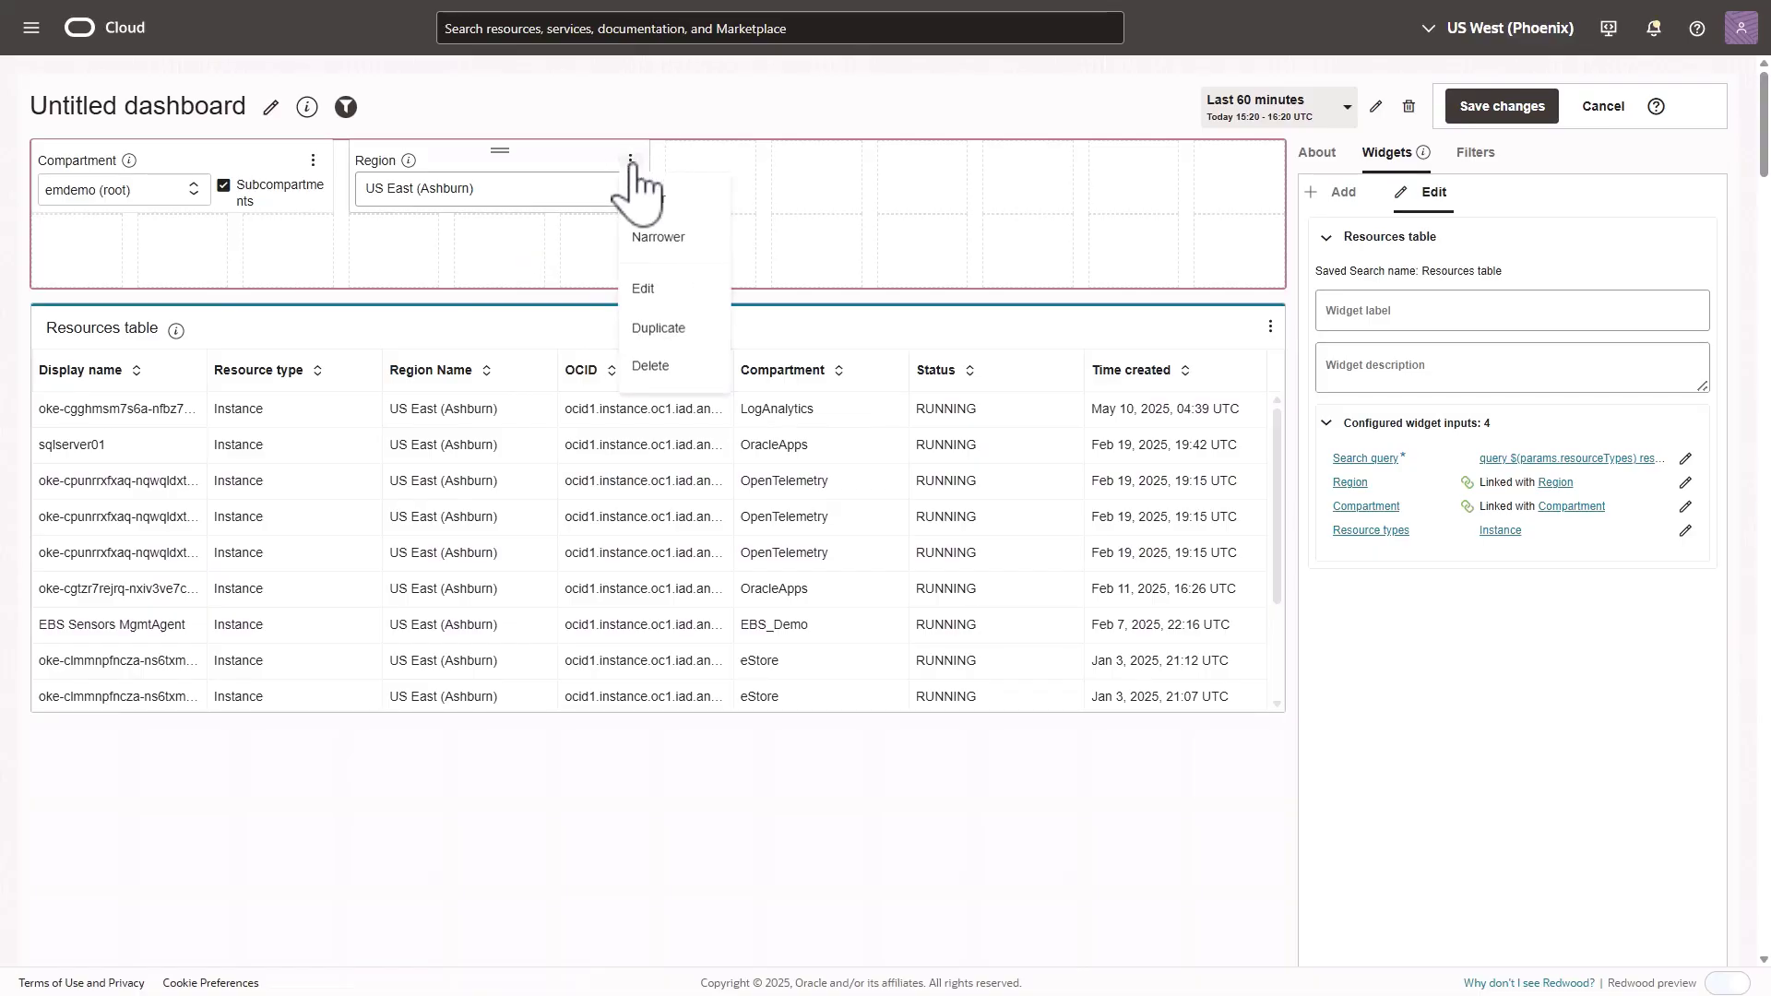
pyautogui.click(659, 300)
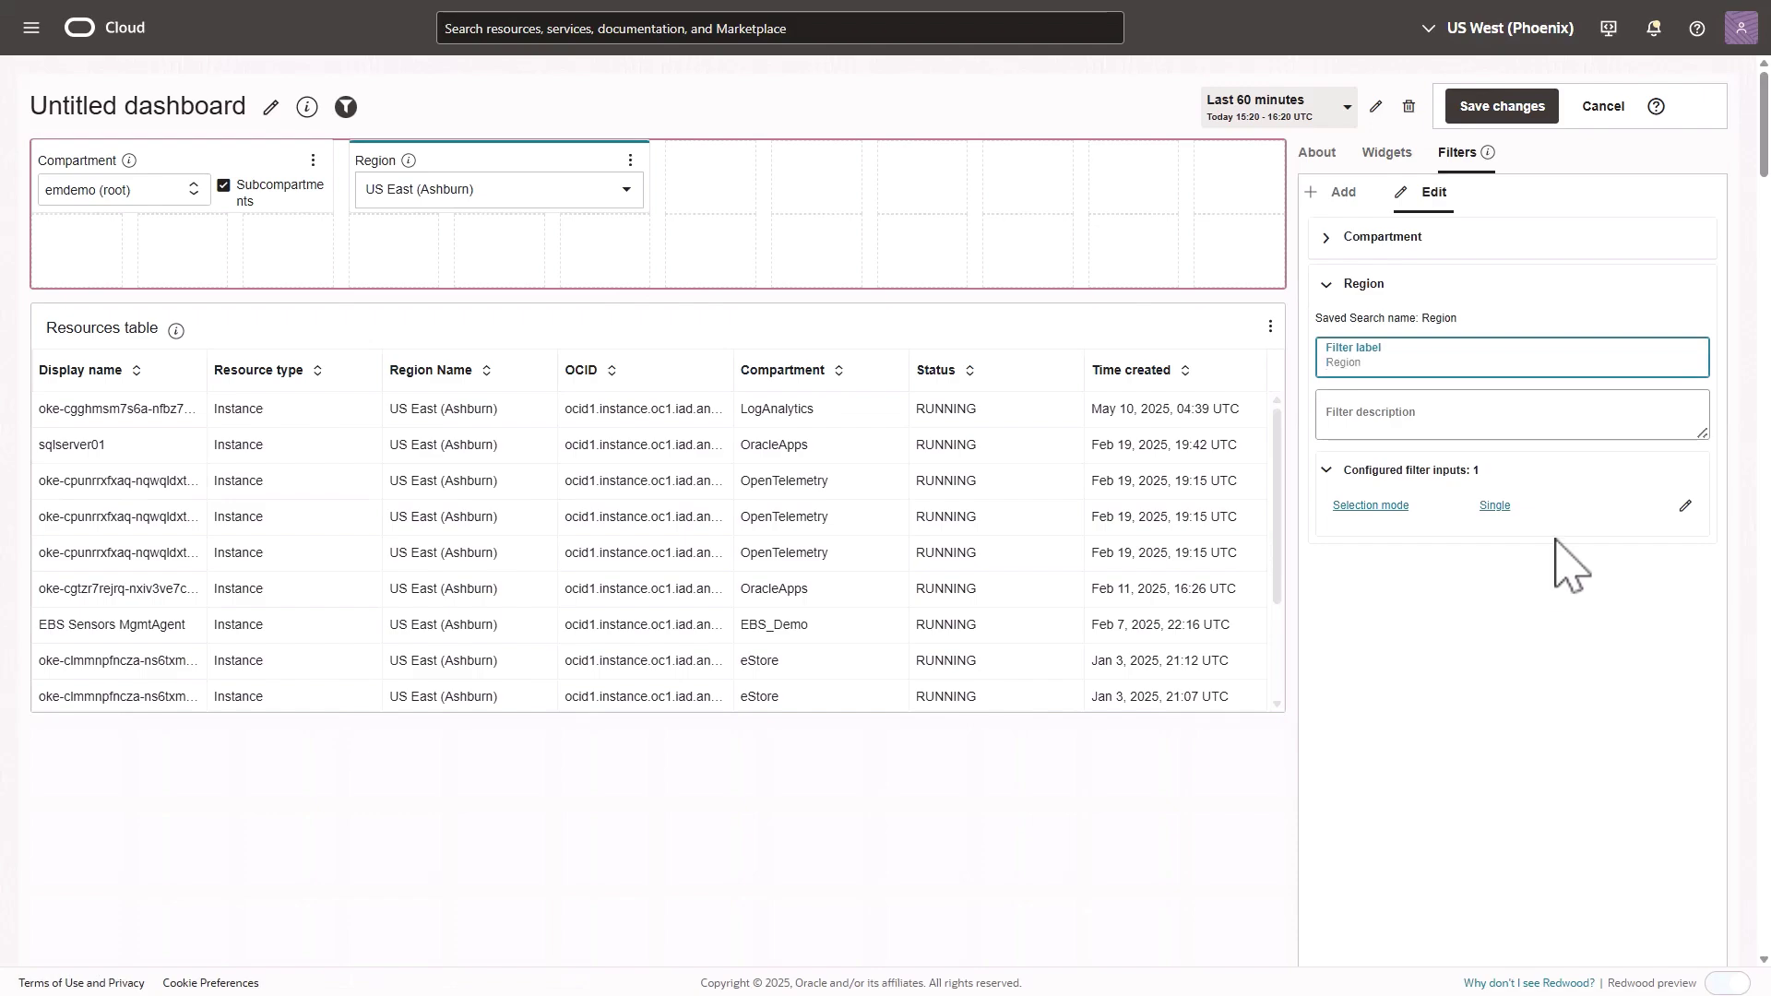
pyautogui.click(1685, 506)
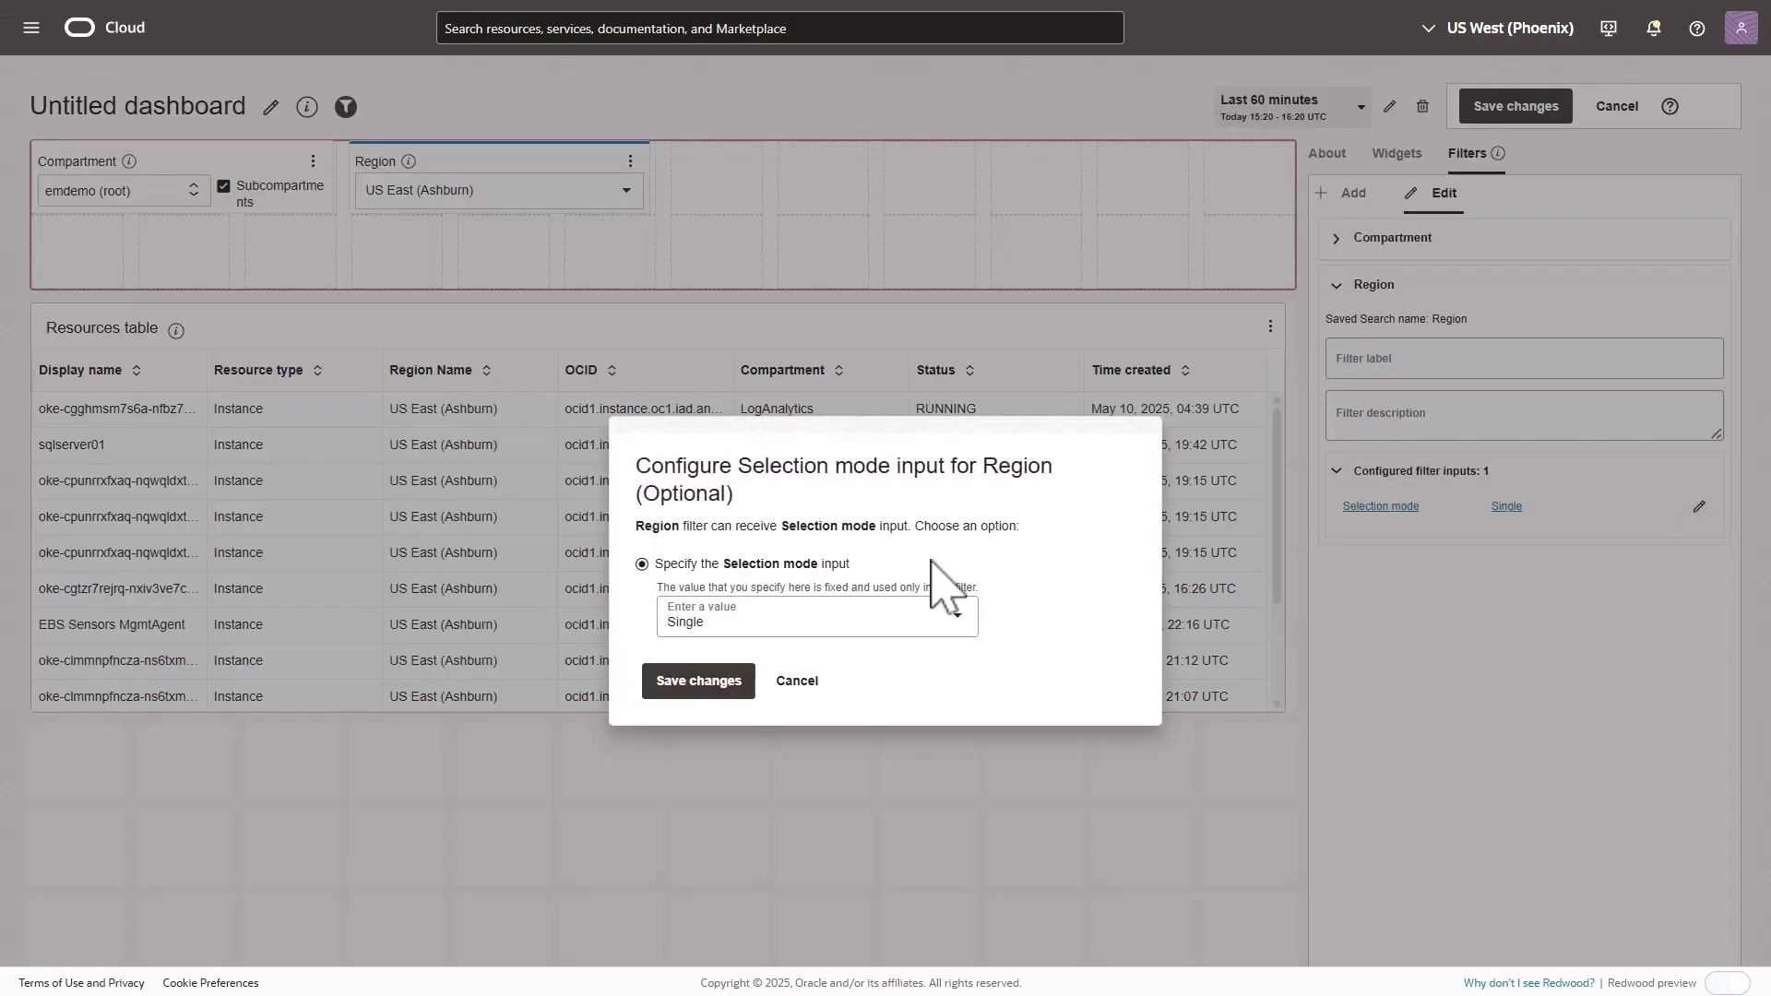
pyautogui.click(751, 558)
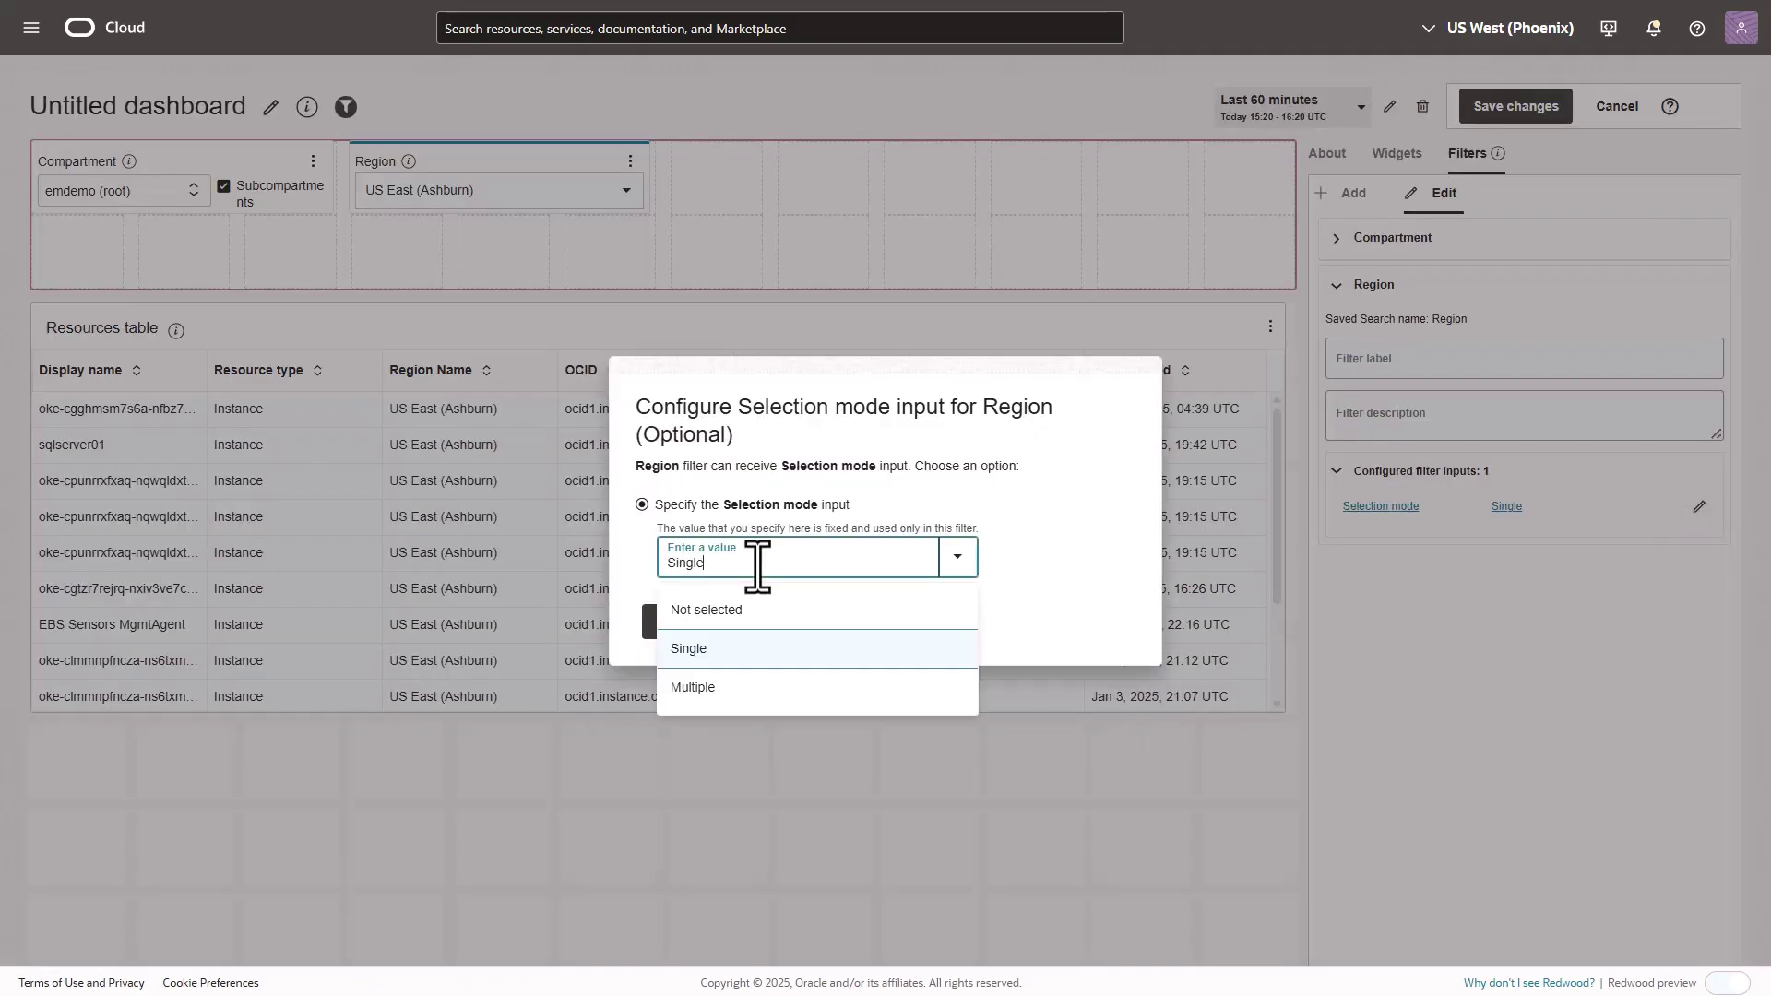
pyautogui.click(710, 687)
pyautogui.click(691, 623)
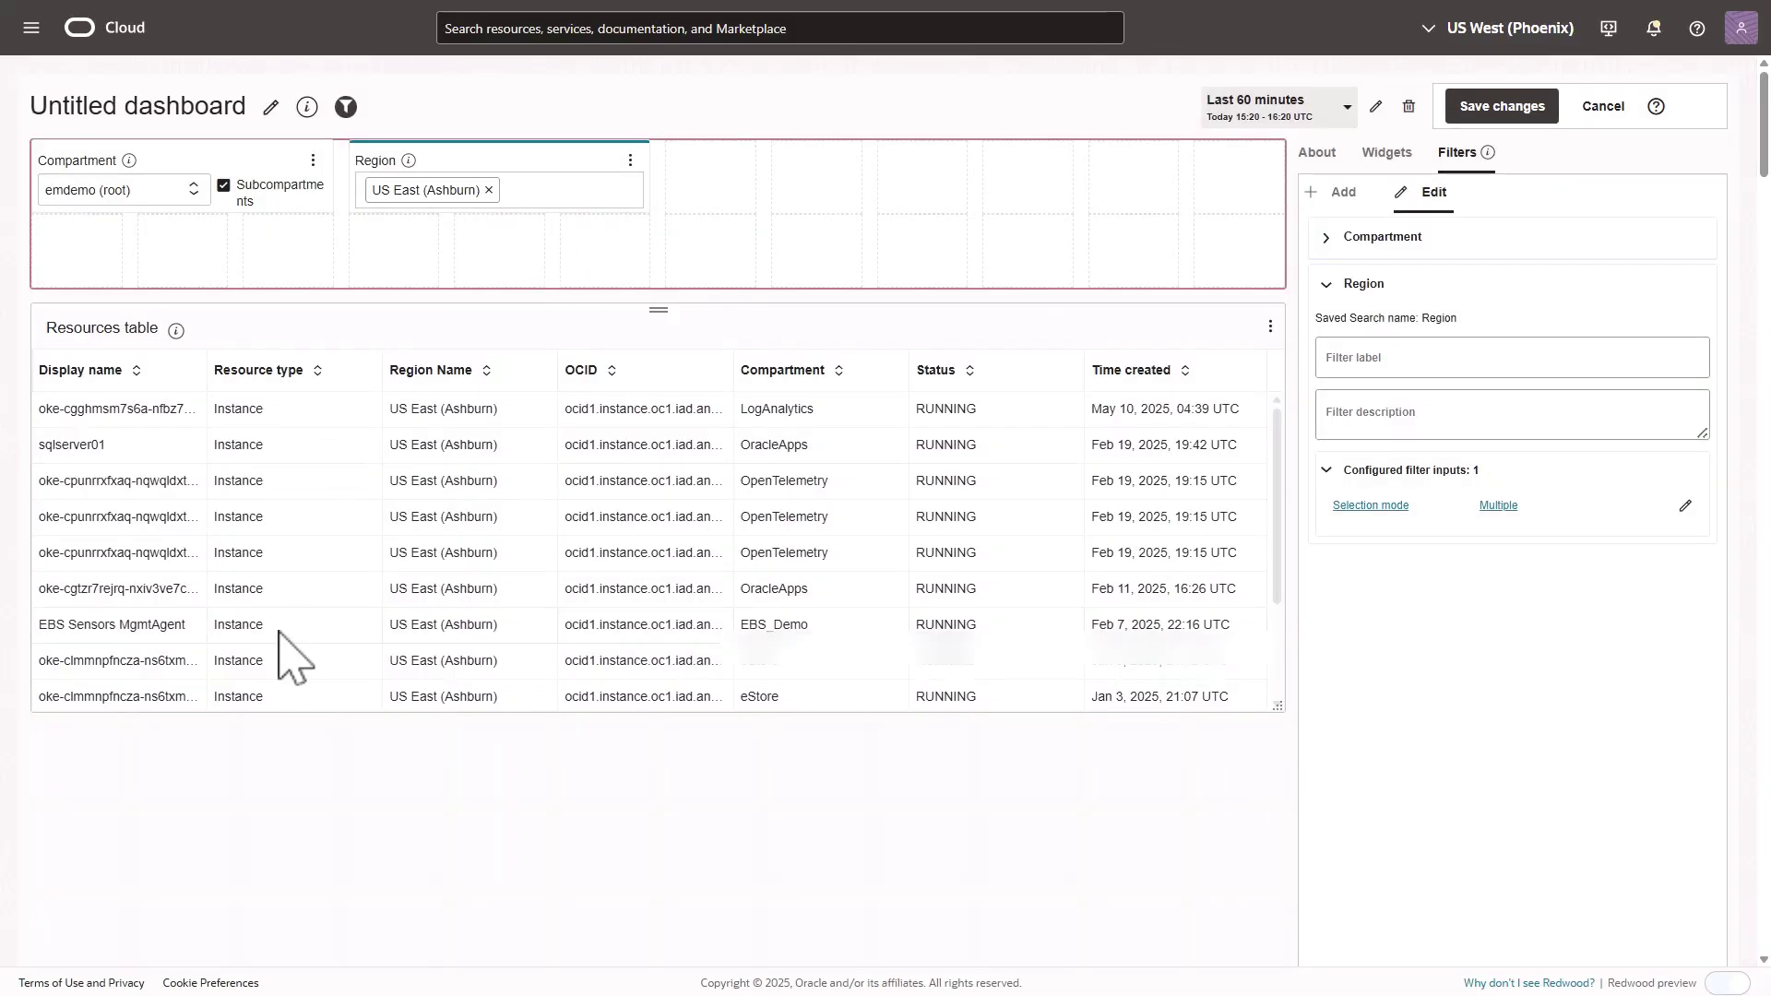
# - Add US West (Phoenix) to the regions selected in the dashboard's Region filter
pyautogui.click(554, 189)
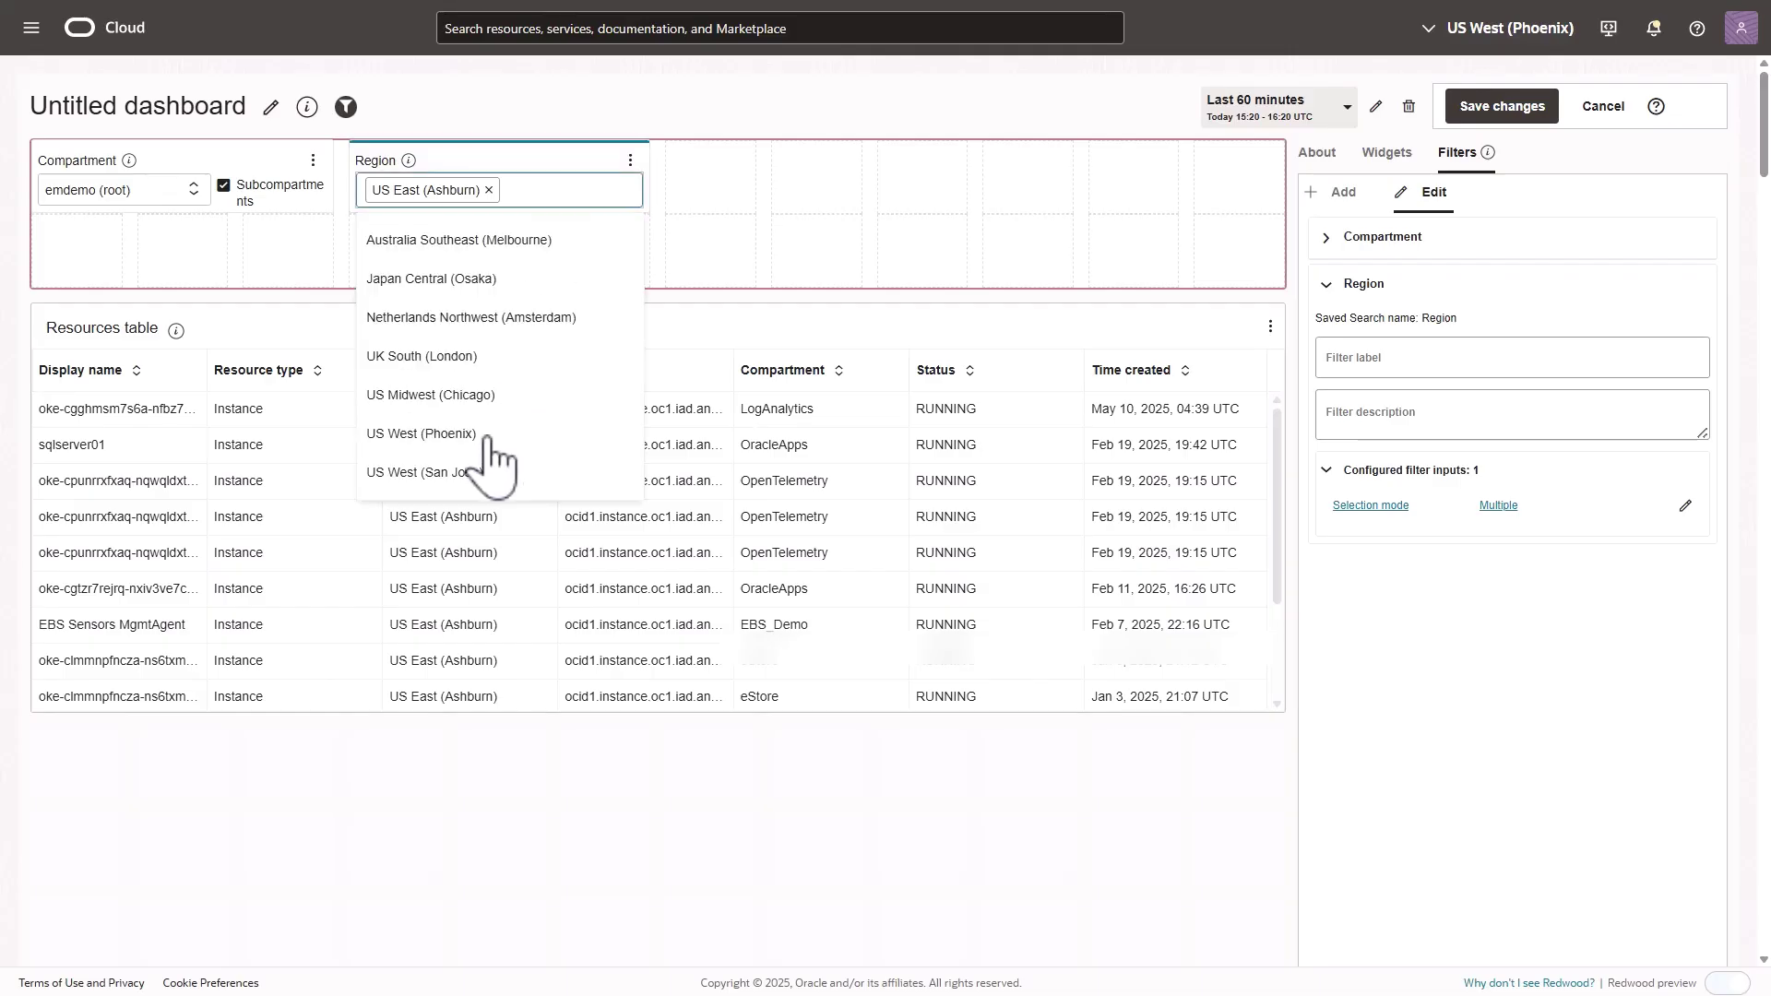
pyautogui.click(422, 434)
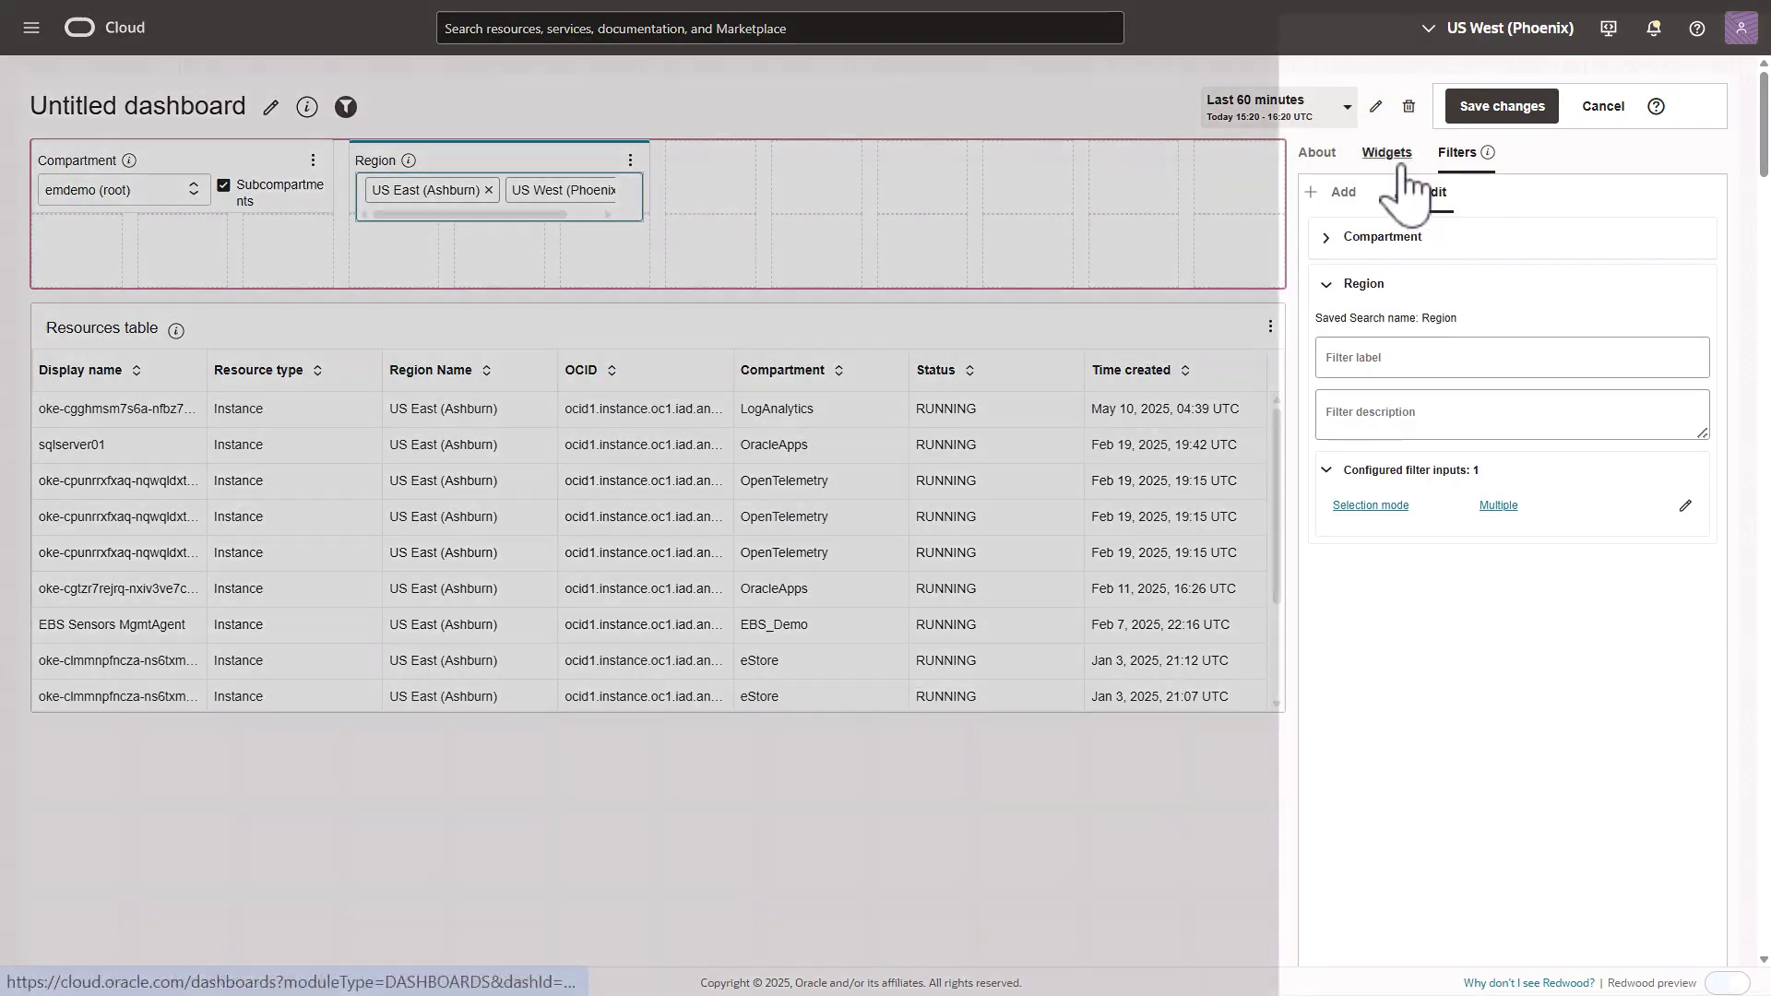
# - Replace the Resources table's Search query input with a query for lifecycleState = 'STOPPED' sorted by timeCreated desc, and save the change
pyautogui.click(1393, 168)
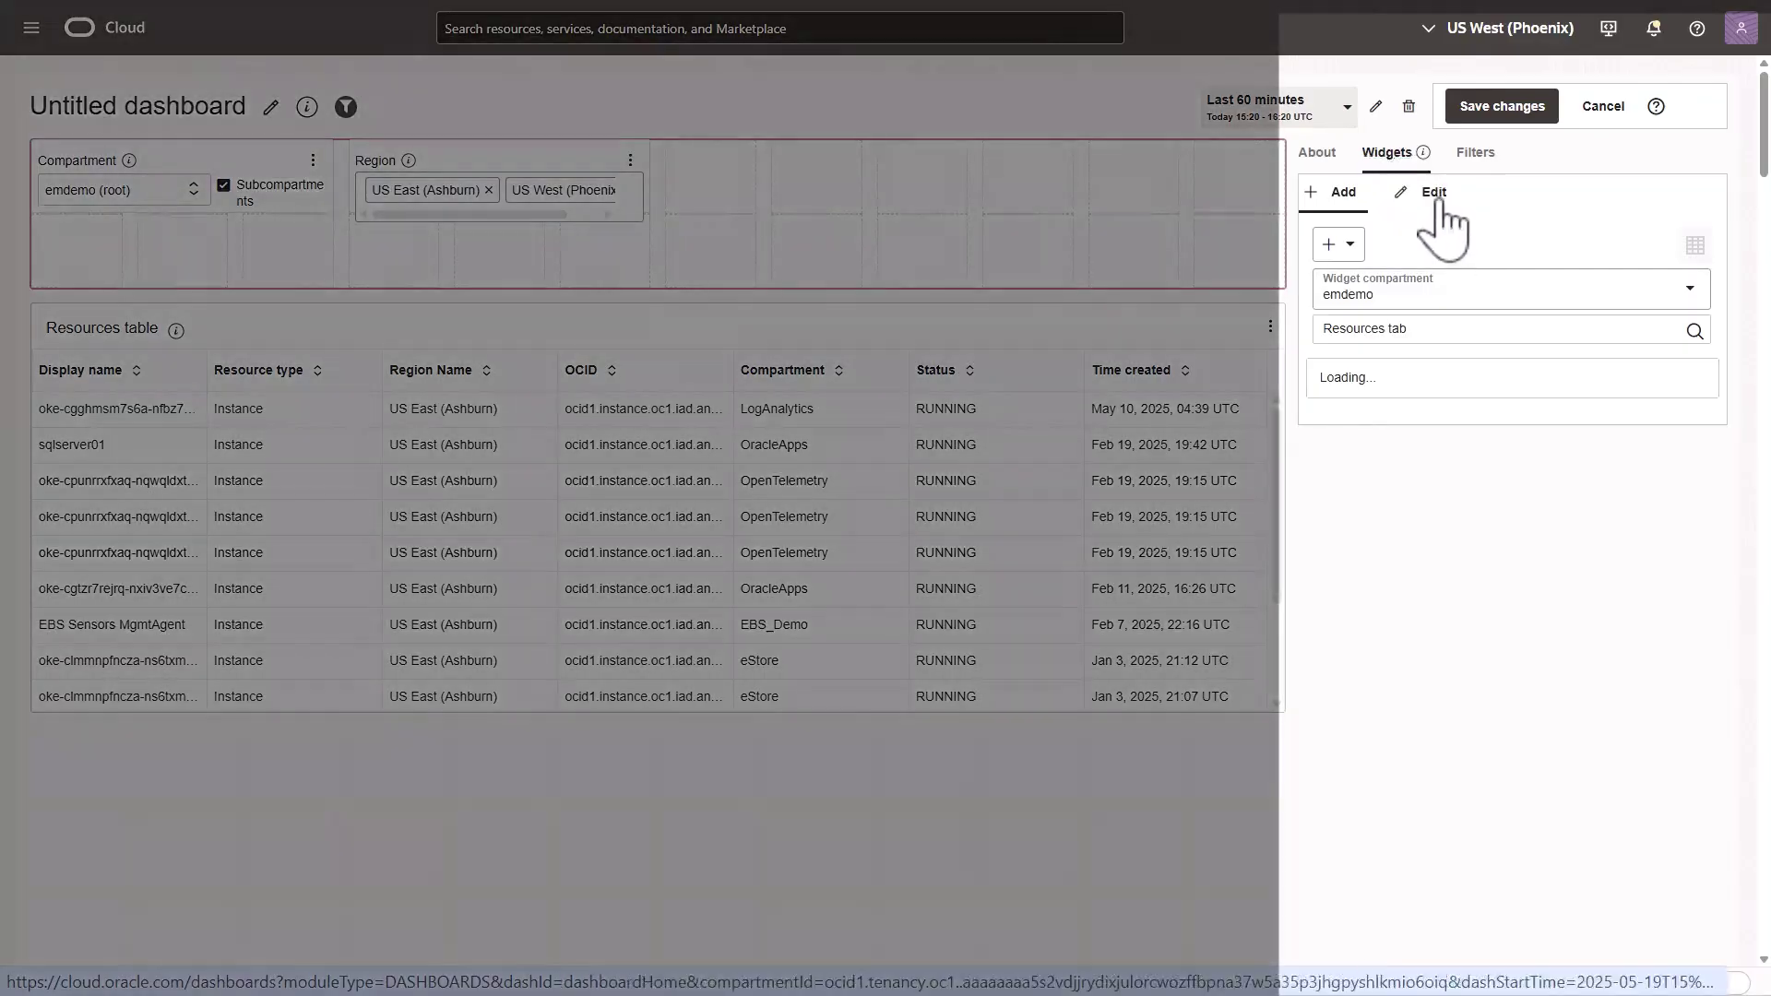
pyautogui.click(1436, 196)
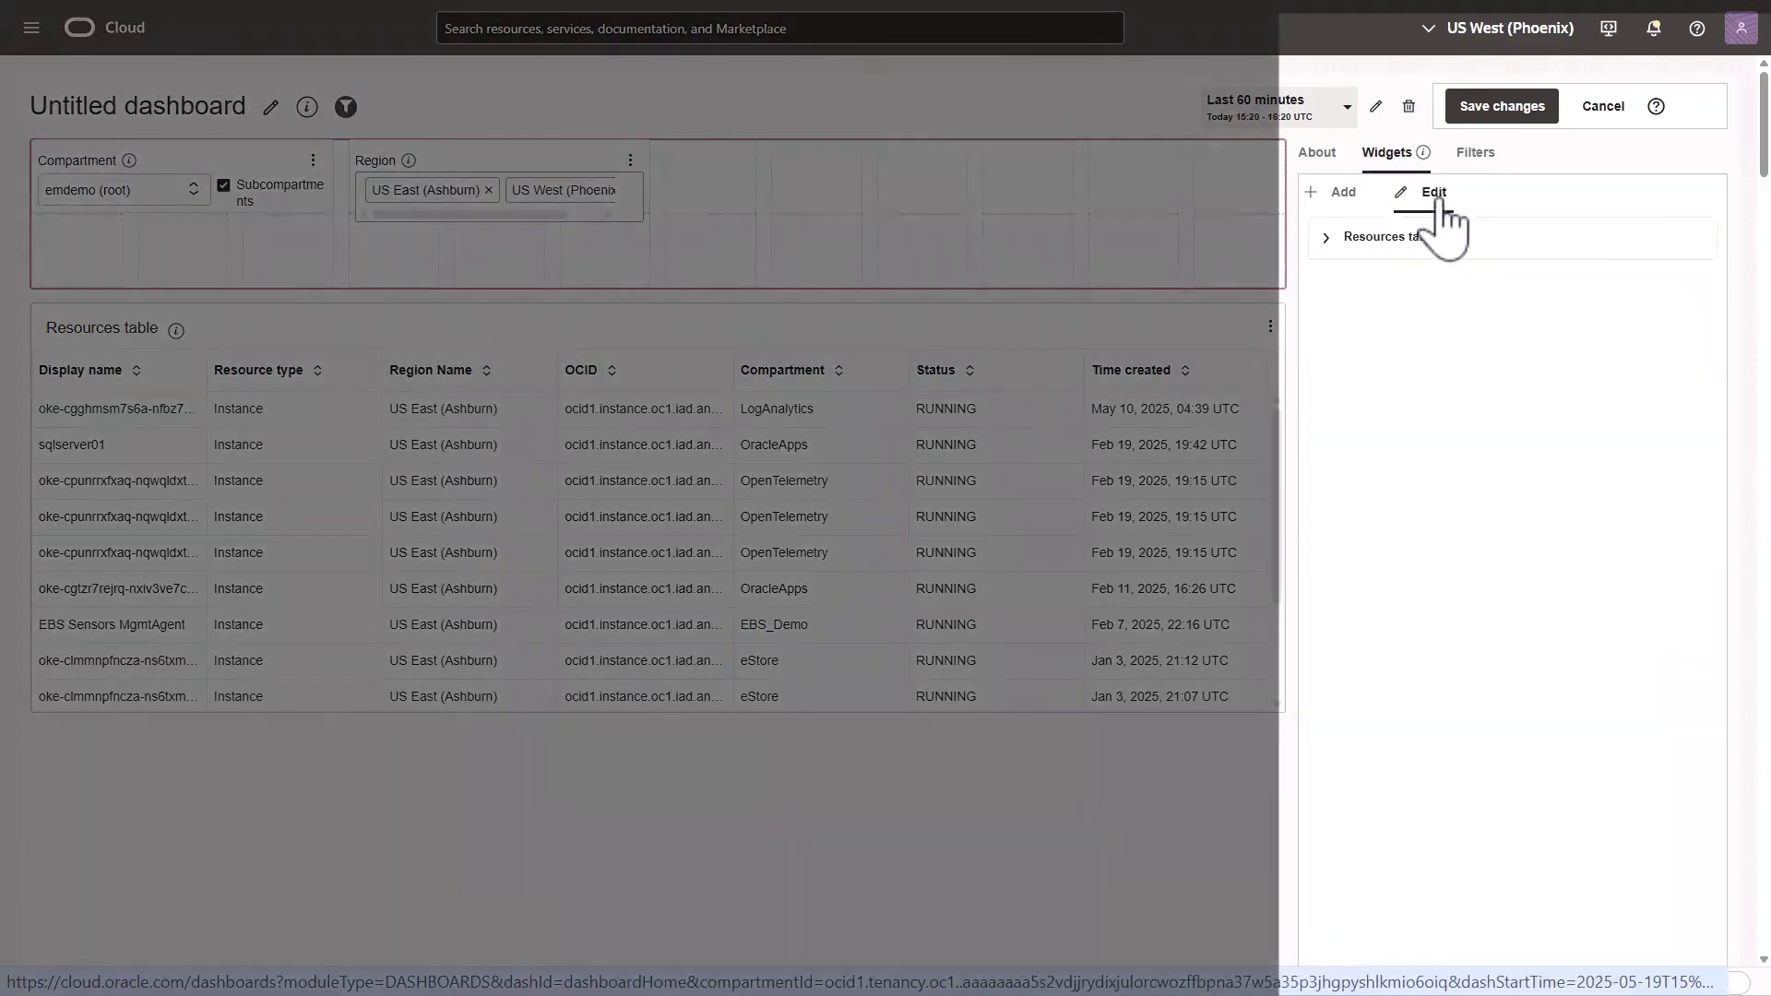
pyautogui.click(1327, 242)
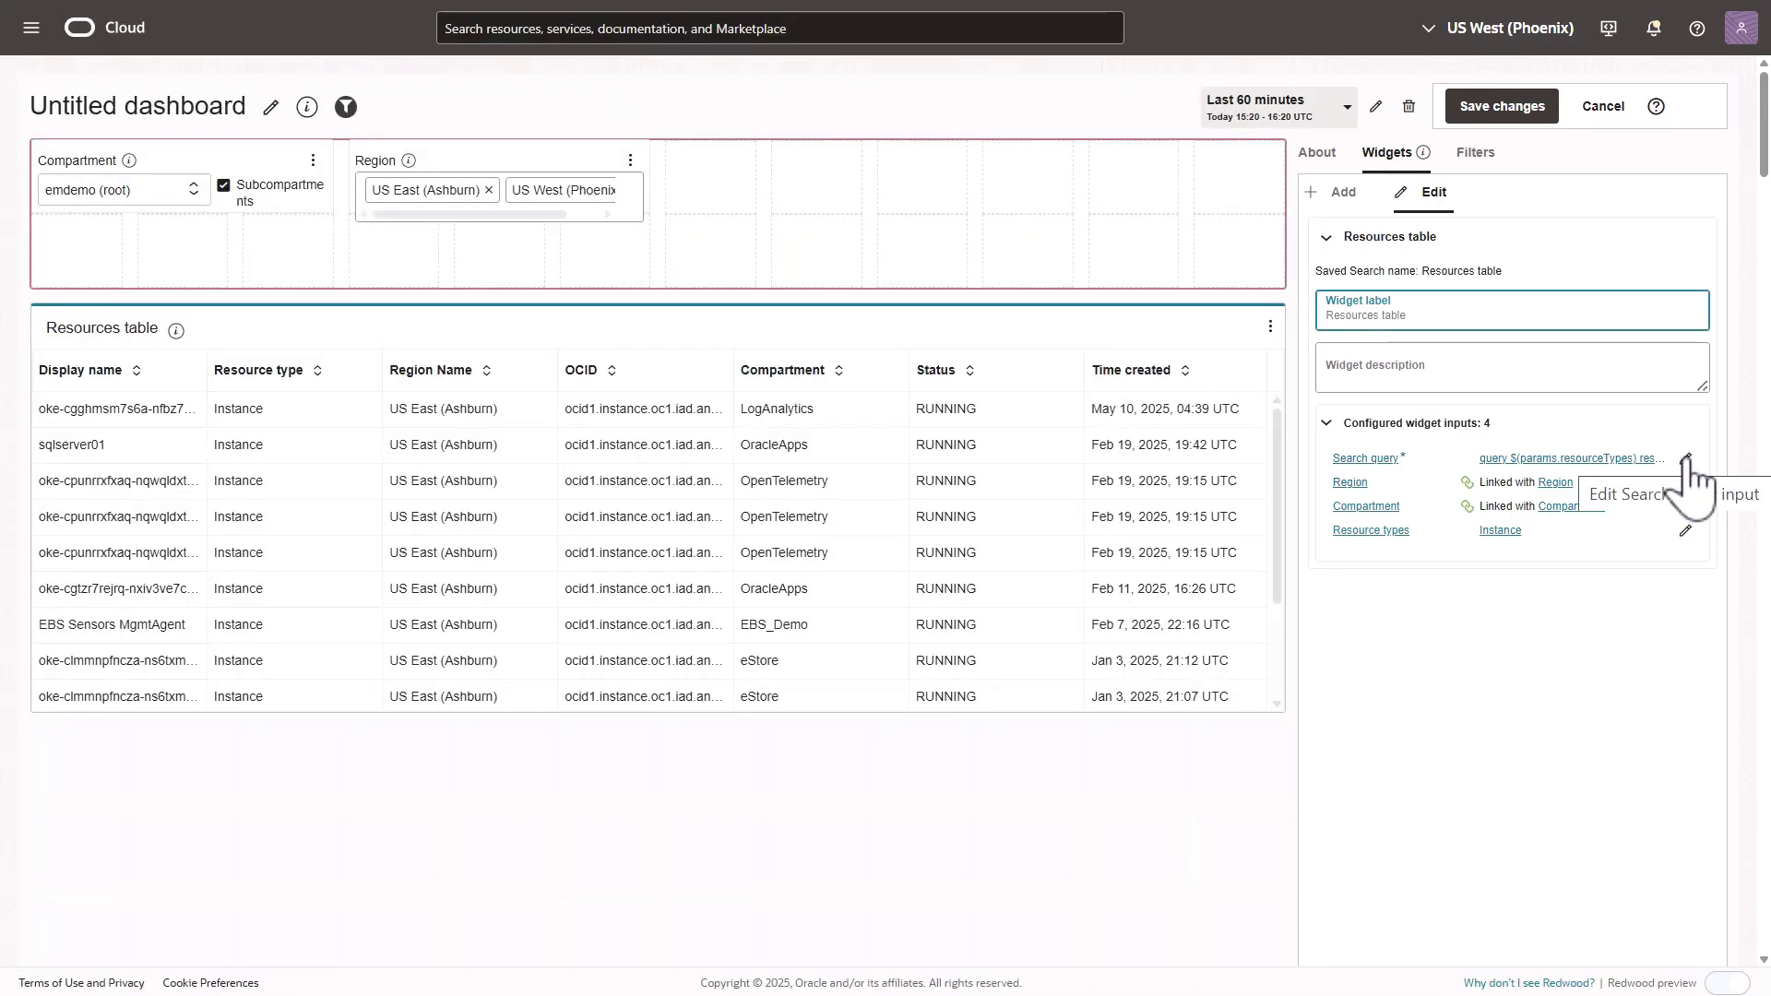
pyautogui.click(1687, 459)
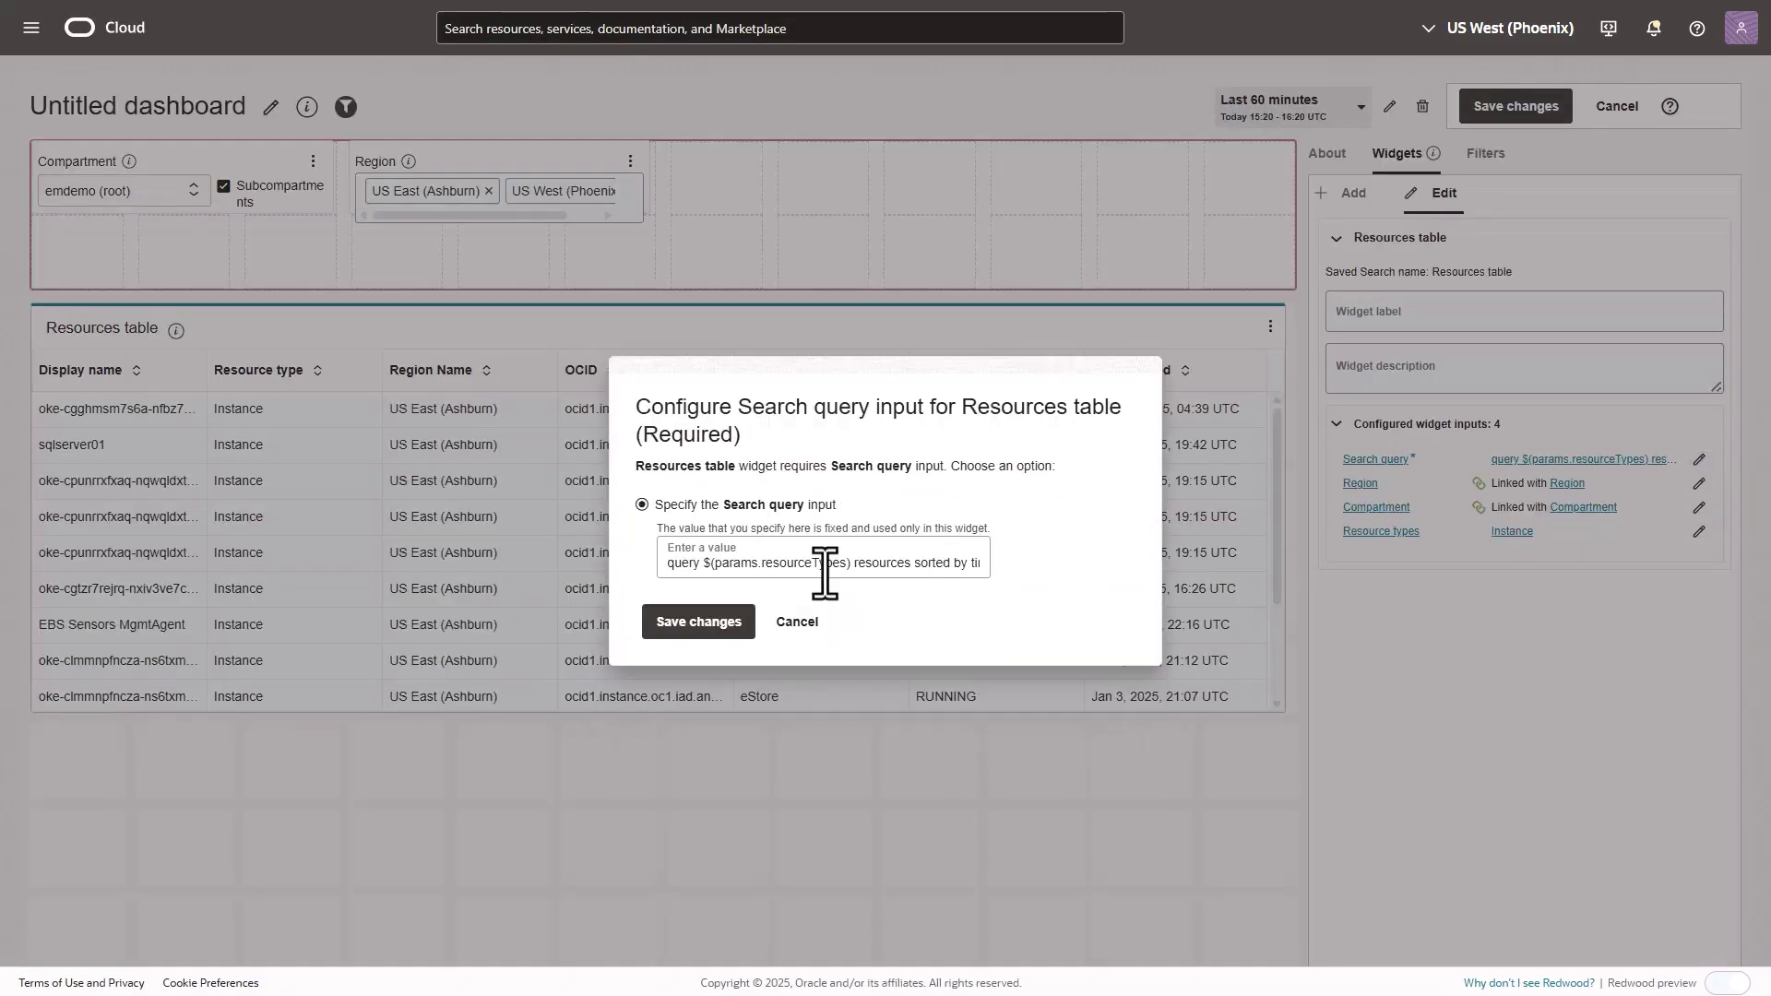
pyautogui.click(847, 569)
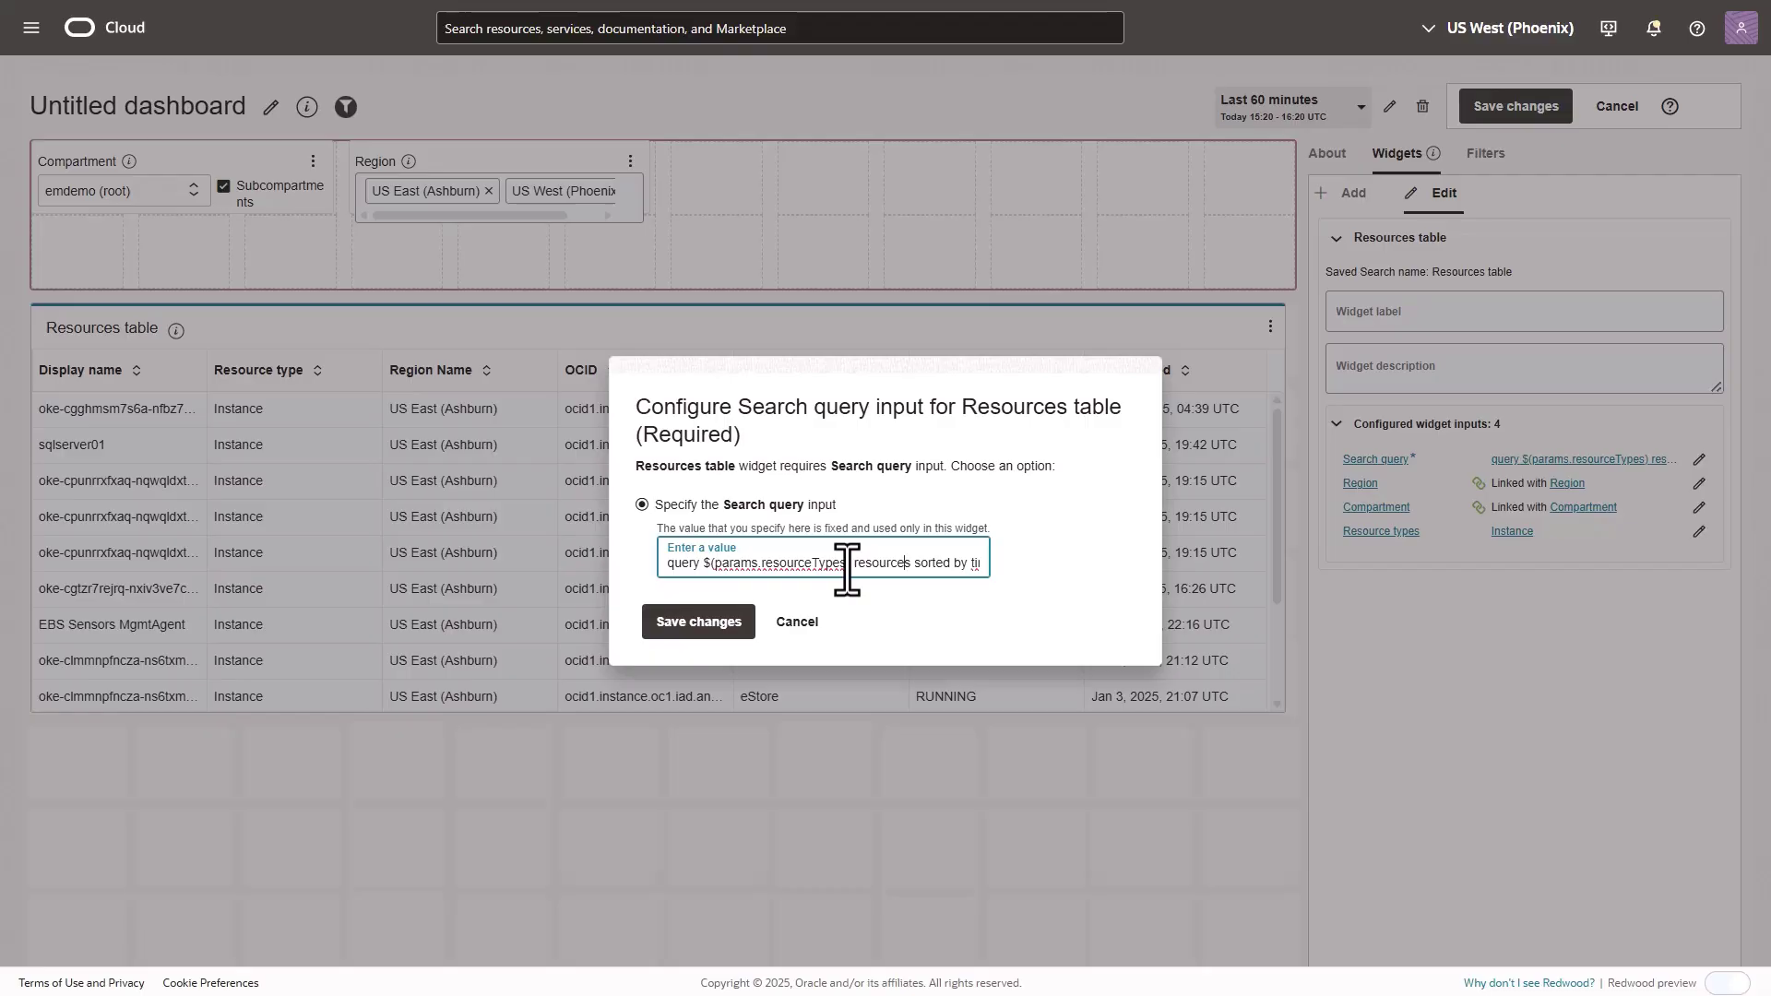
pyautogui.tripleClick(846, 569)
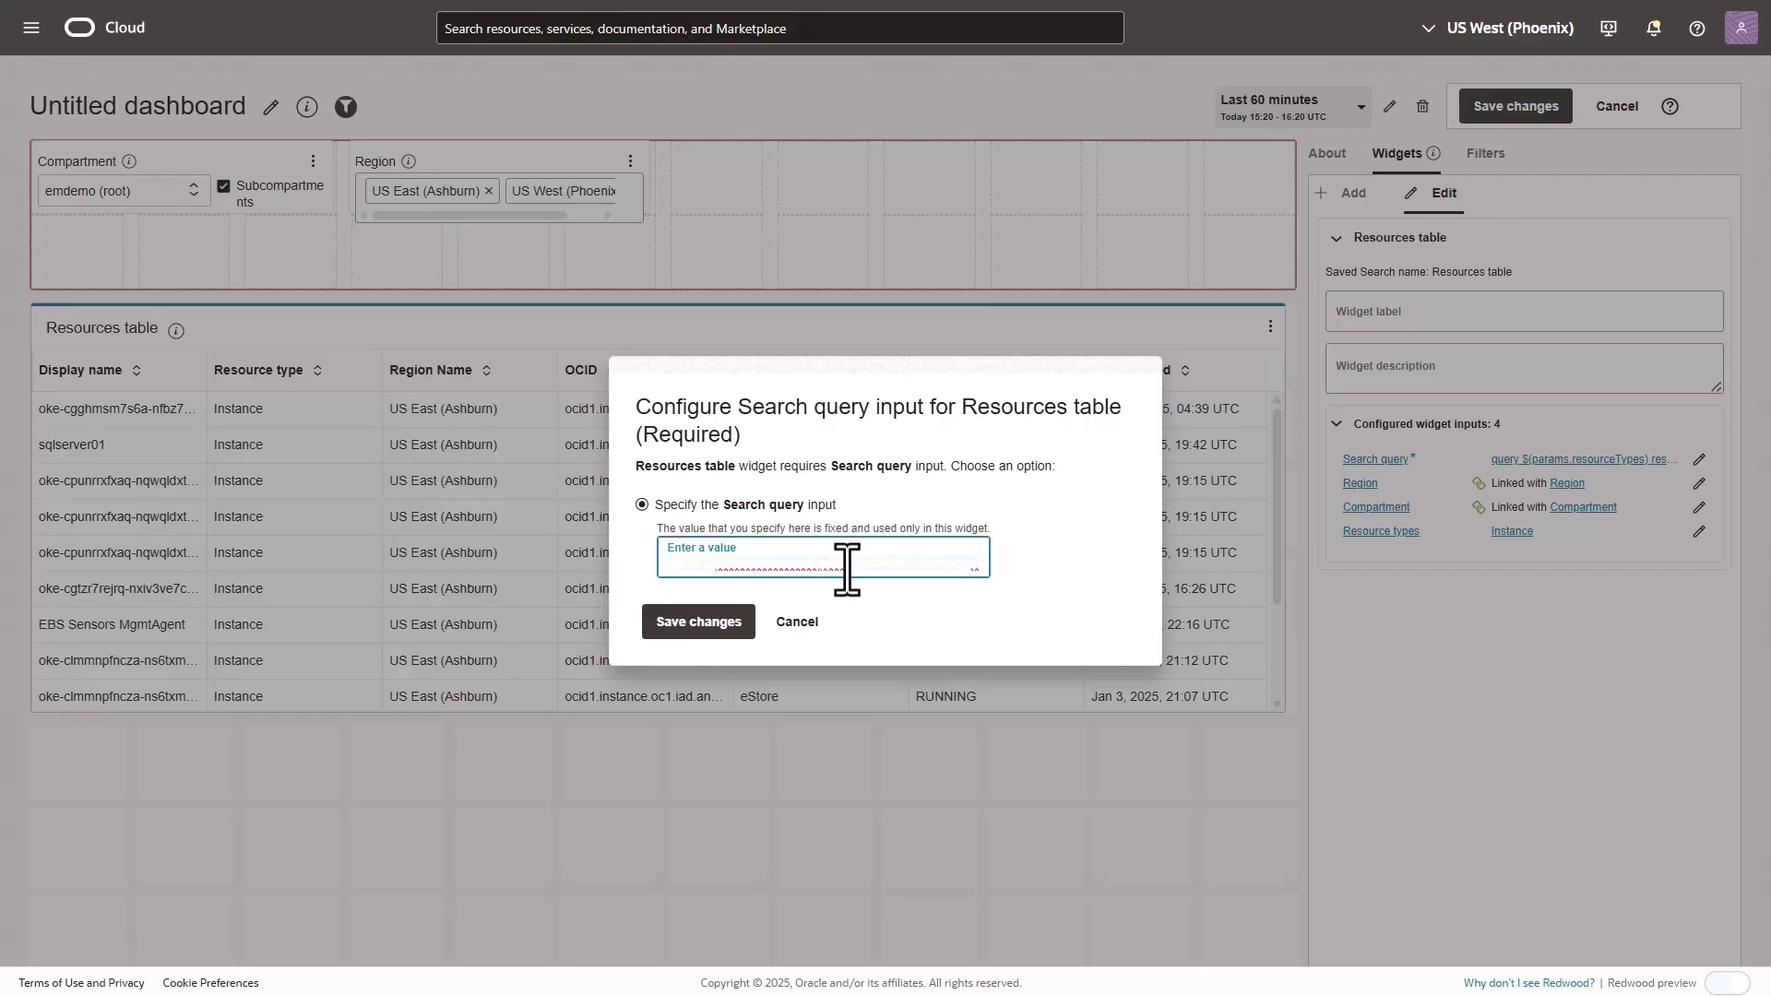
pyautogui.hotkey('ctrl', 'v')
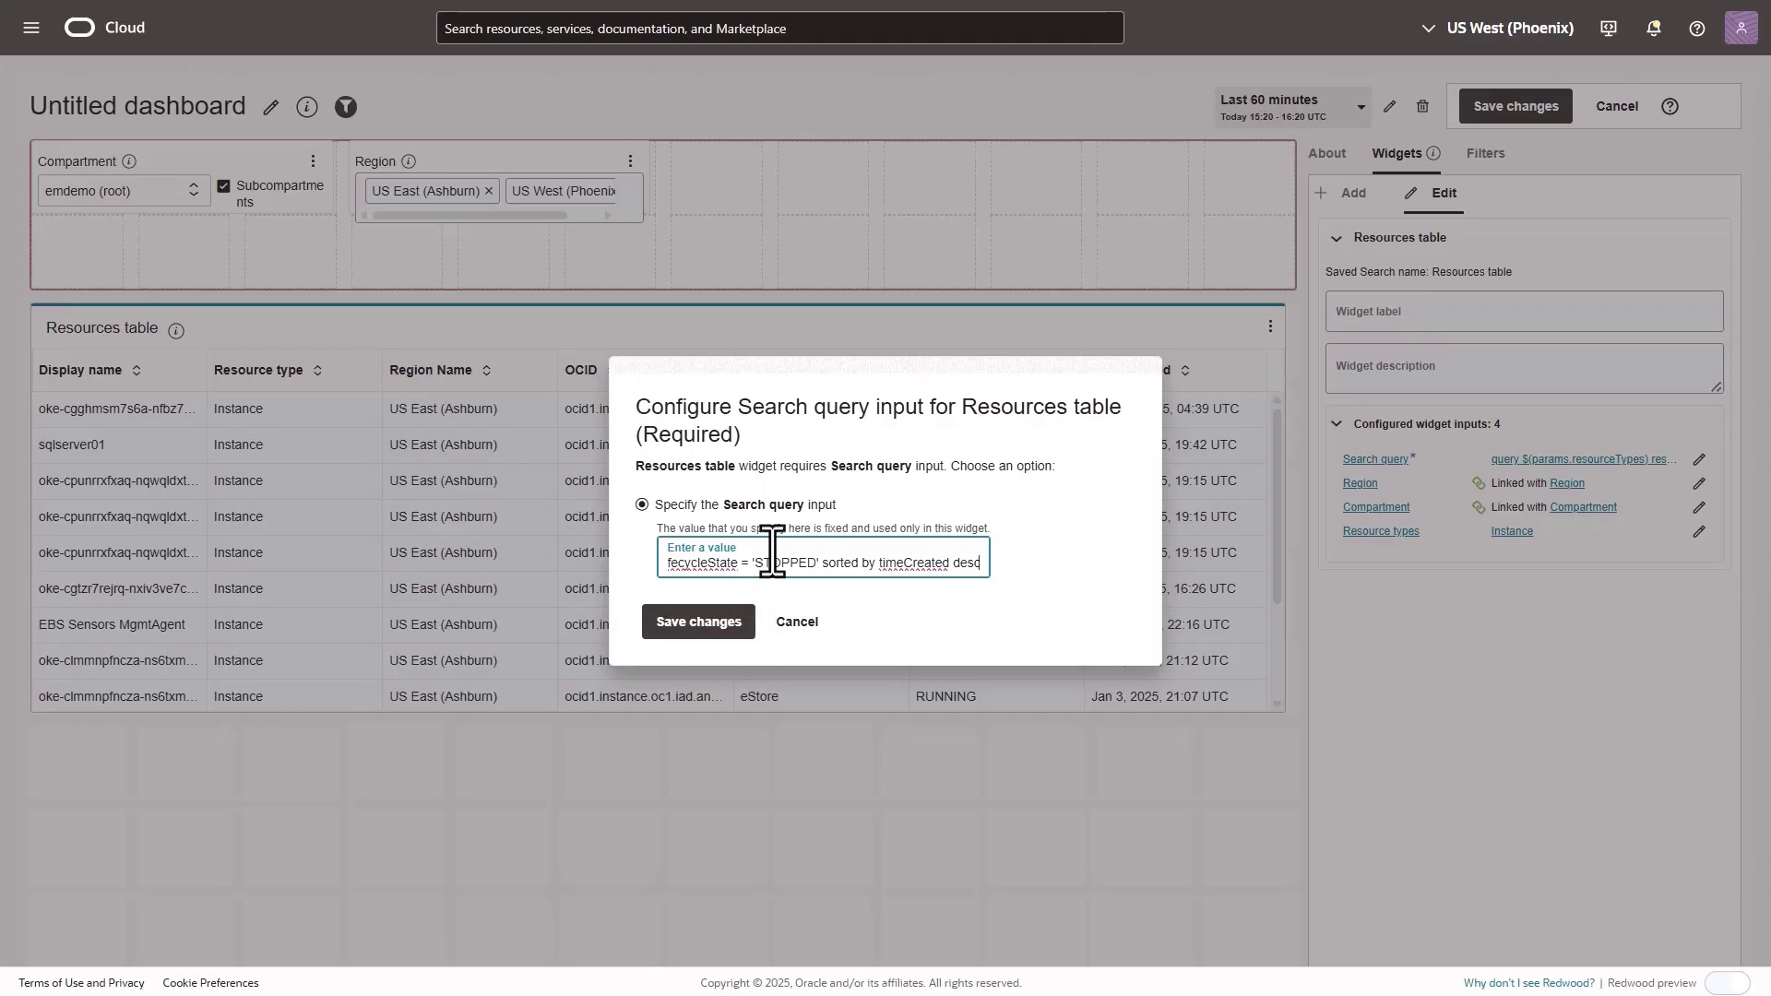
pyautogui.click(690, 625)
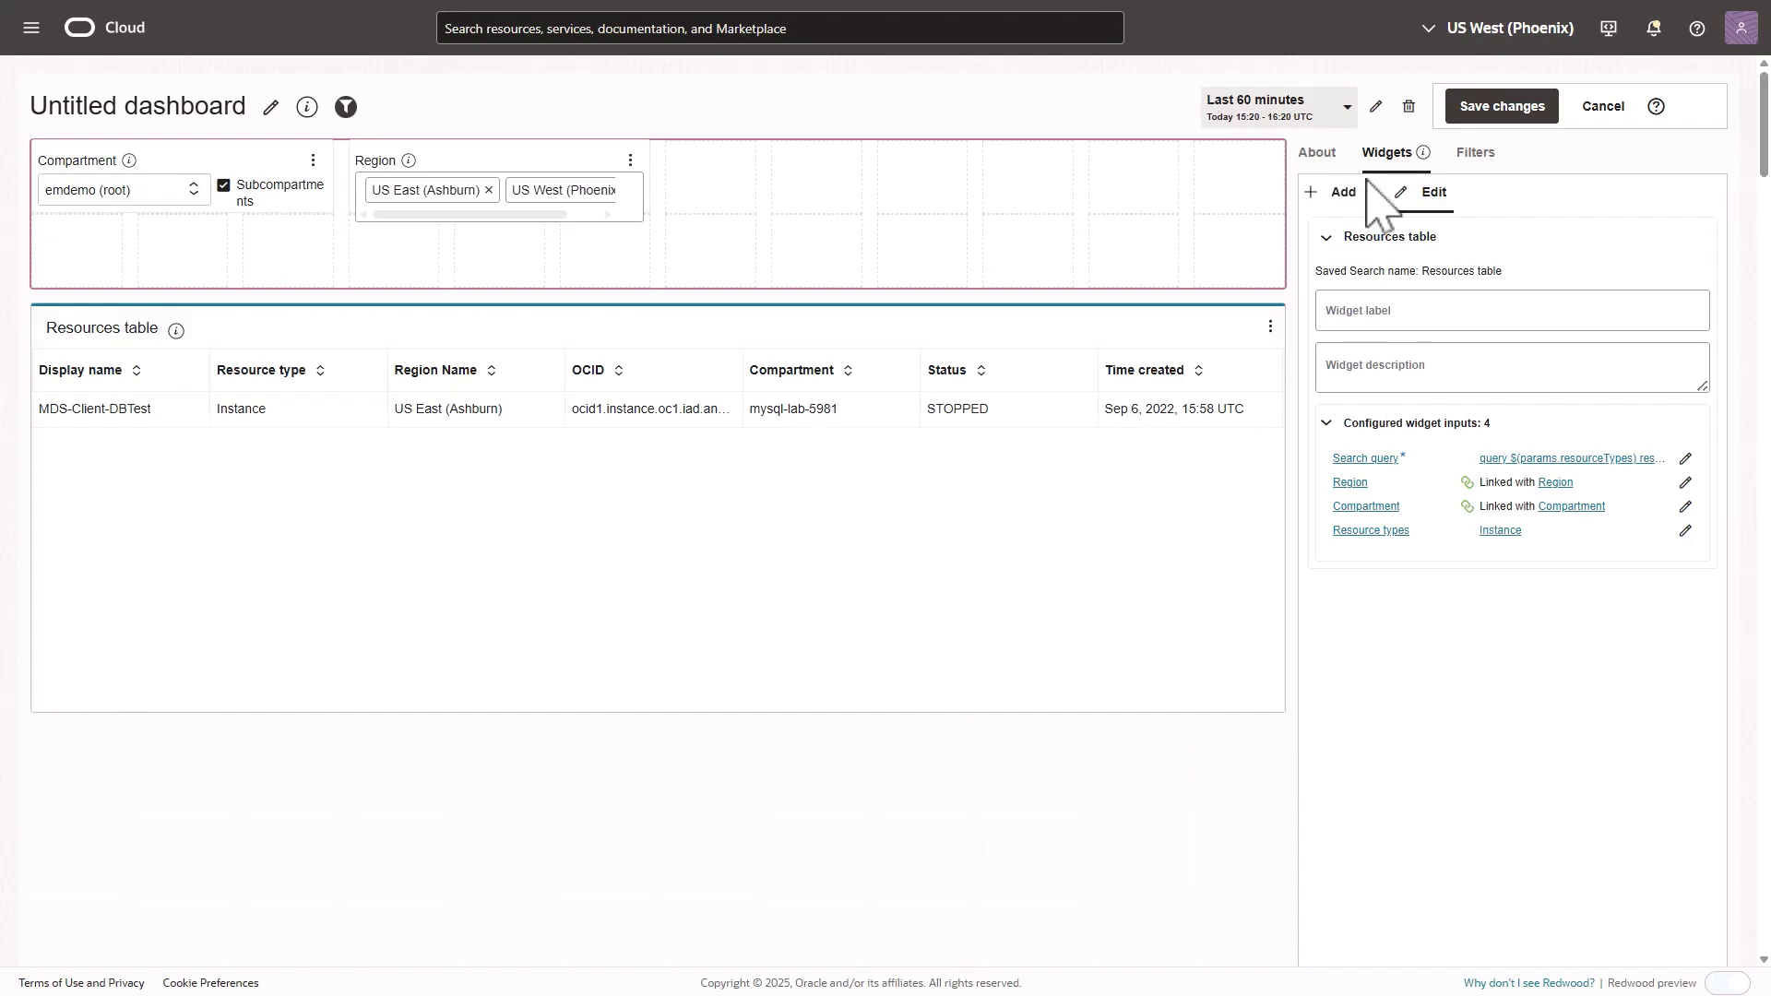
# - Name the dashboard "RQS Widget Demo" and save it
pyautogui.click(1499, 115)
pyautogui.click(1384, 214)
pyautogui.write('RQ')
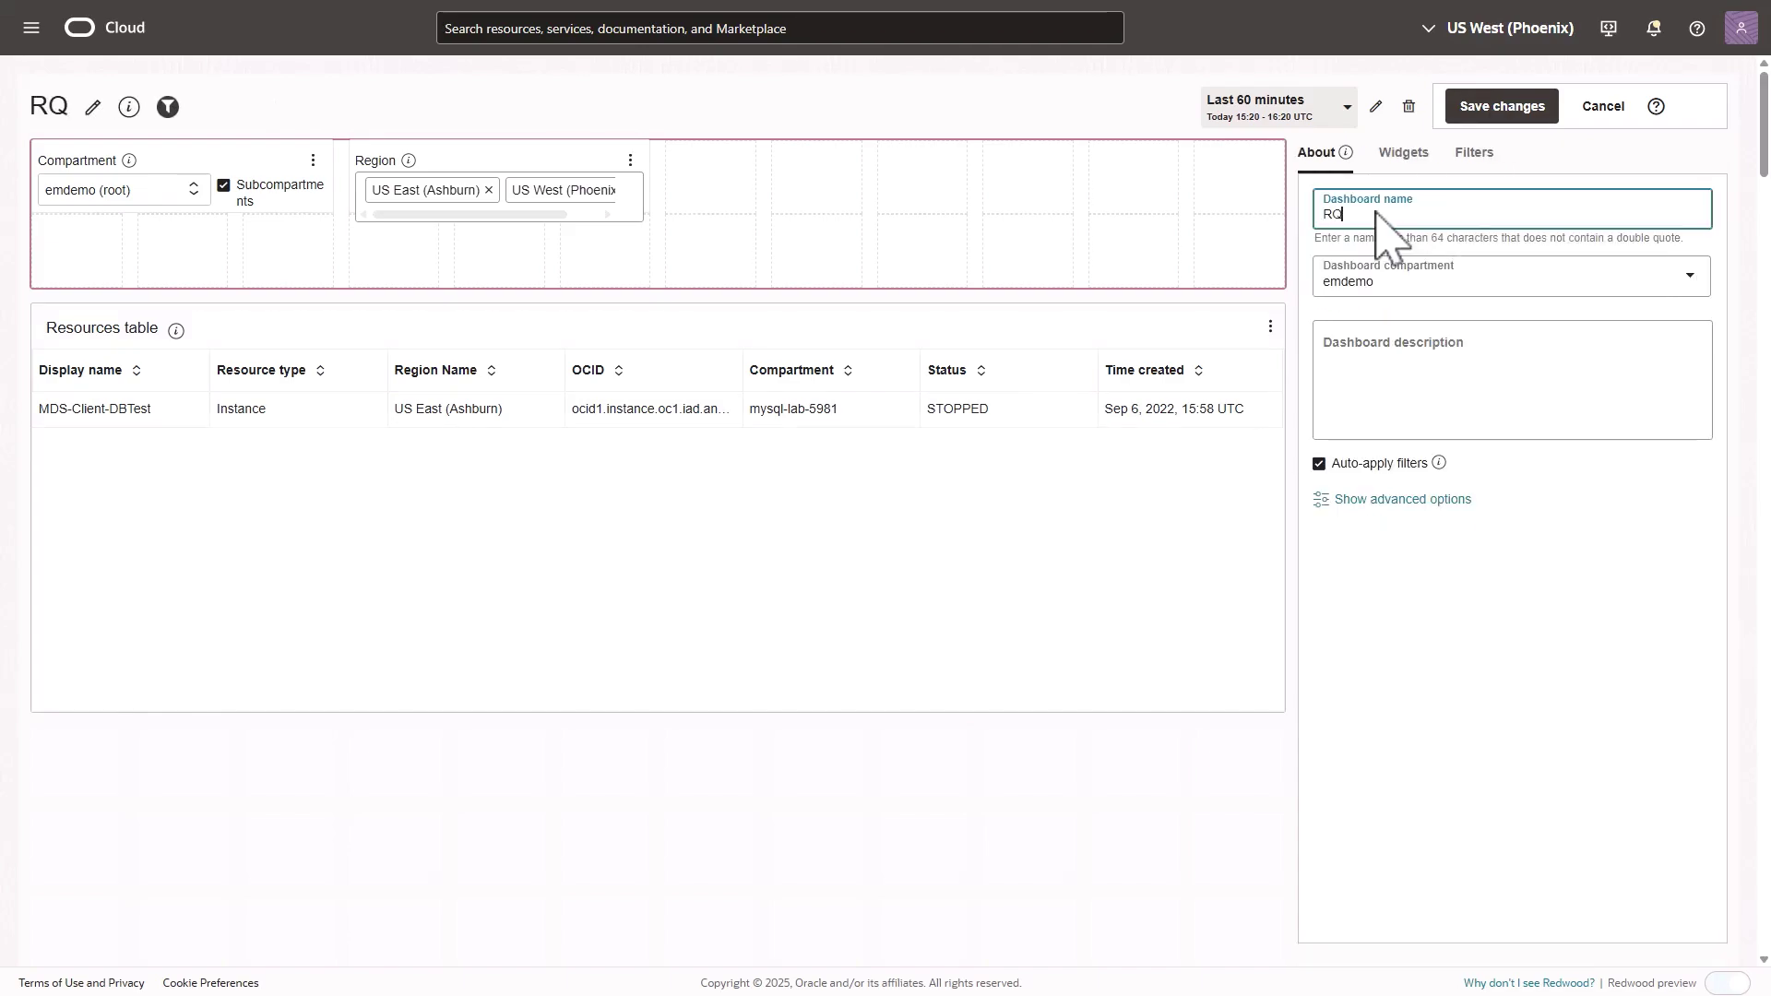
pyautogui.write('S Wide')
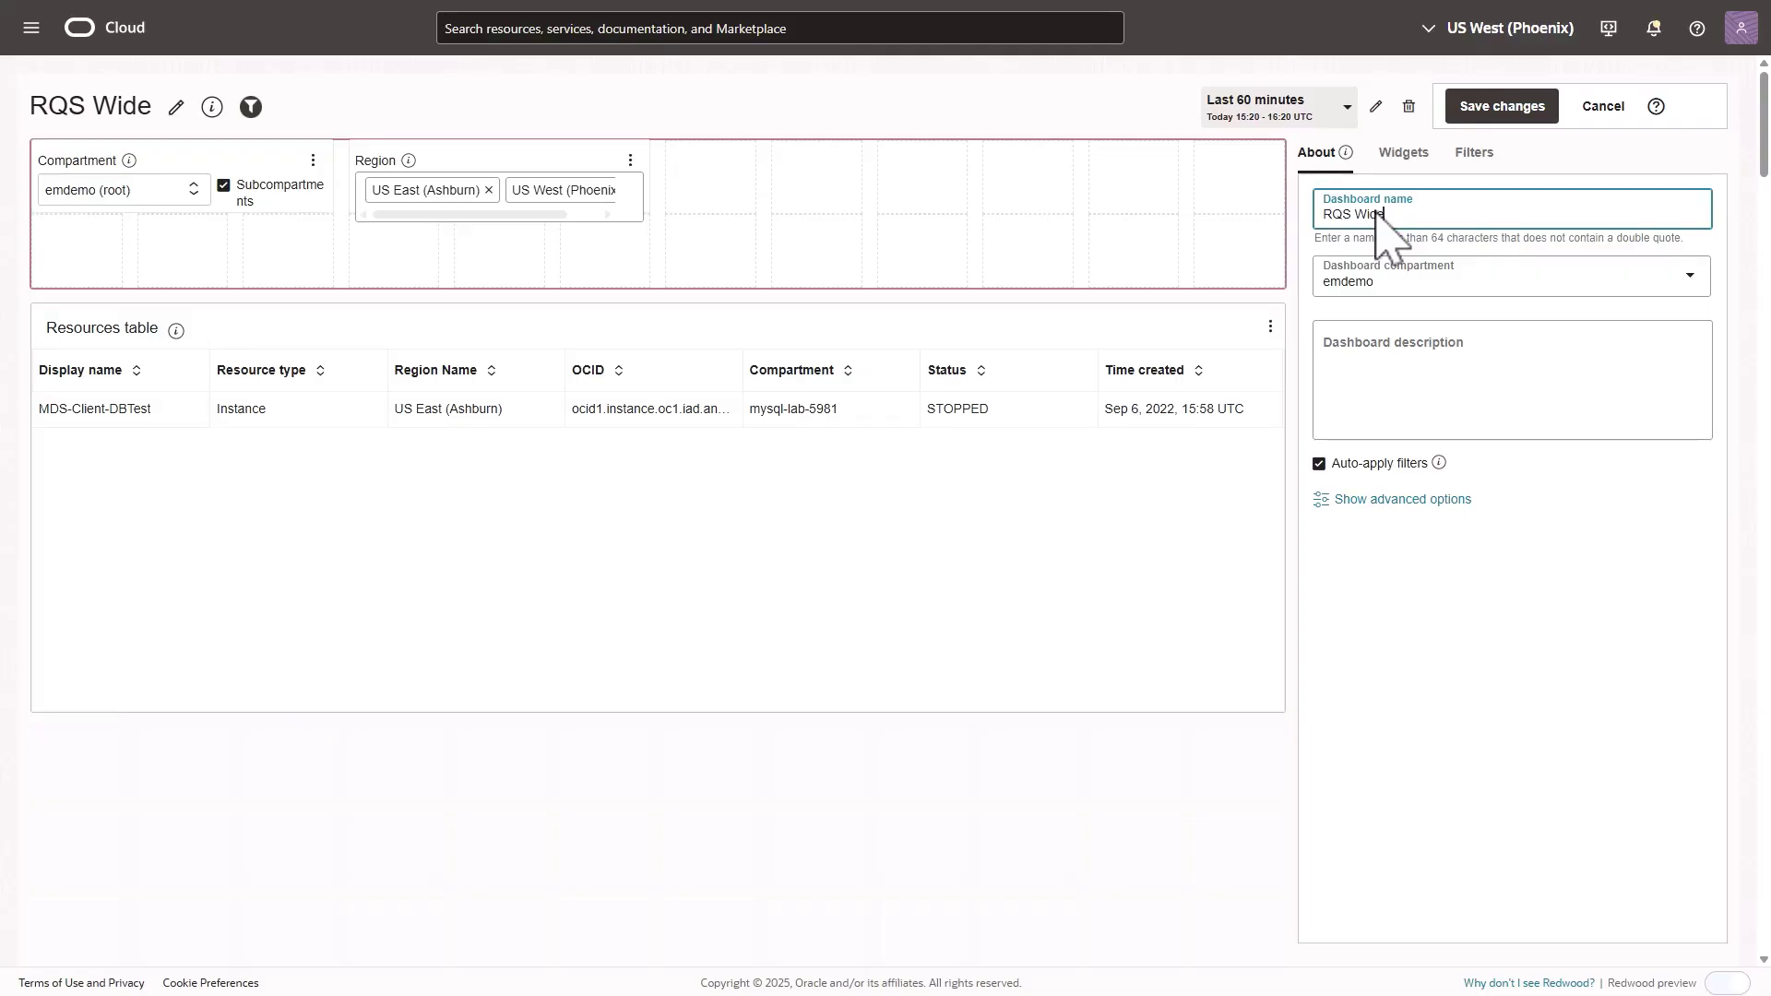
pyautogui.press('BackSpace')
pyautogui.write('get Demo')
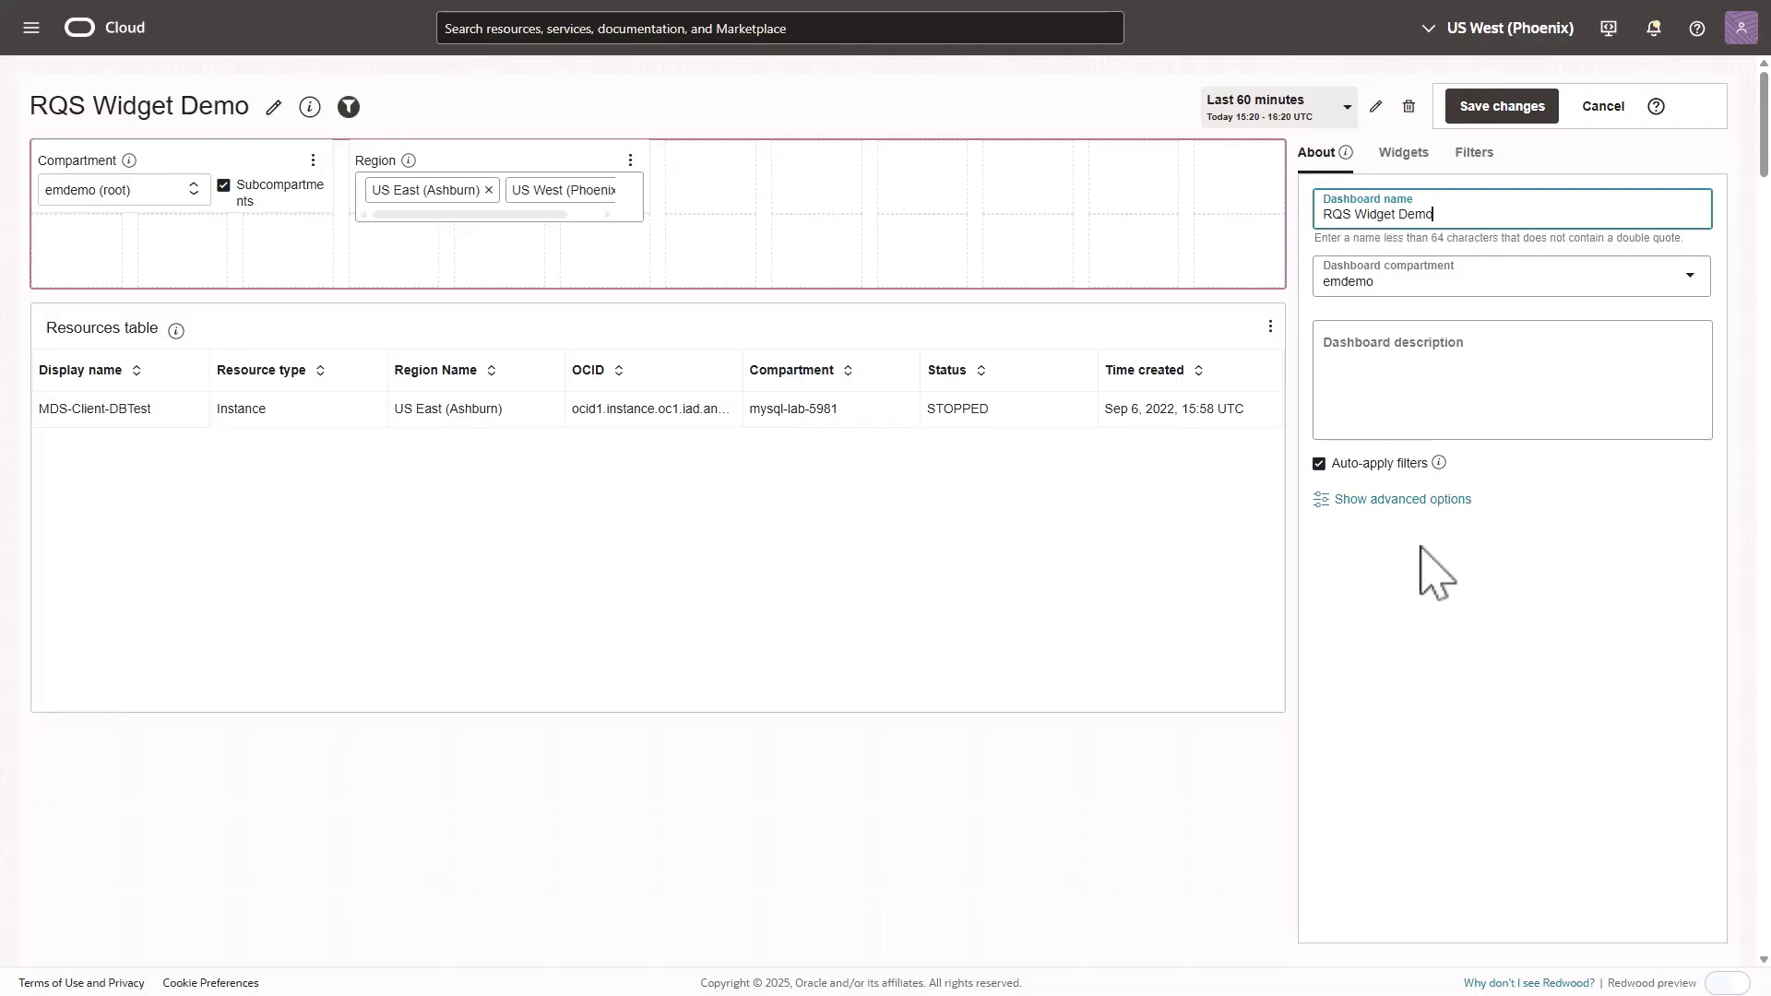
pyautogui.click(1502, 106)
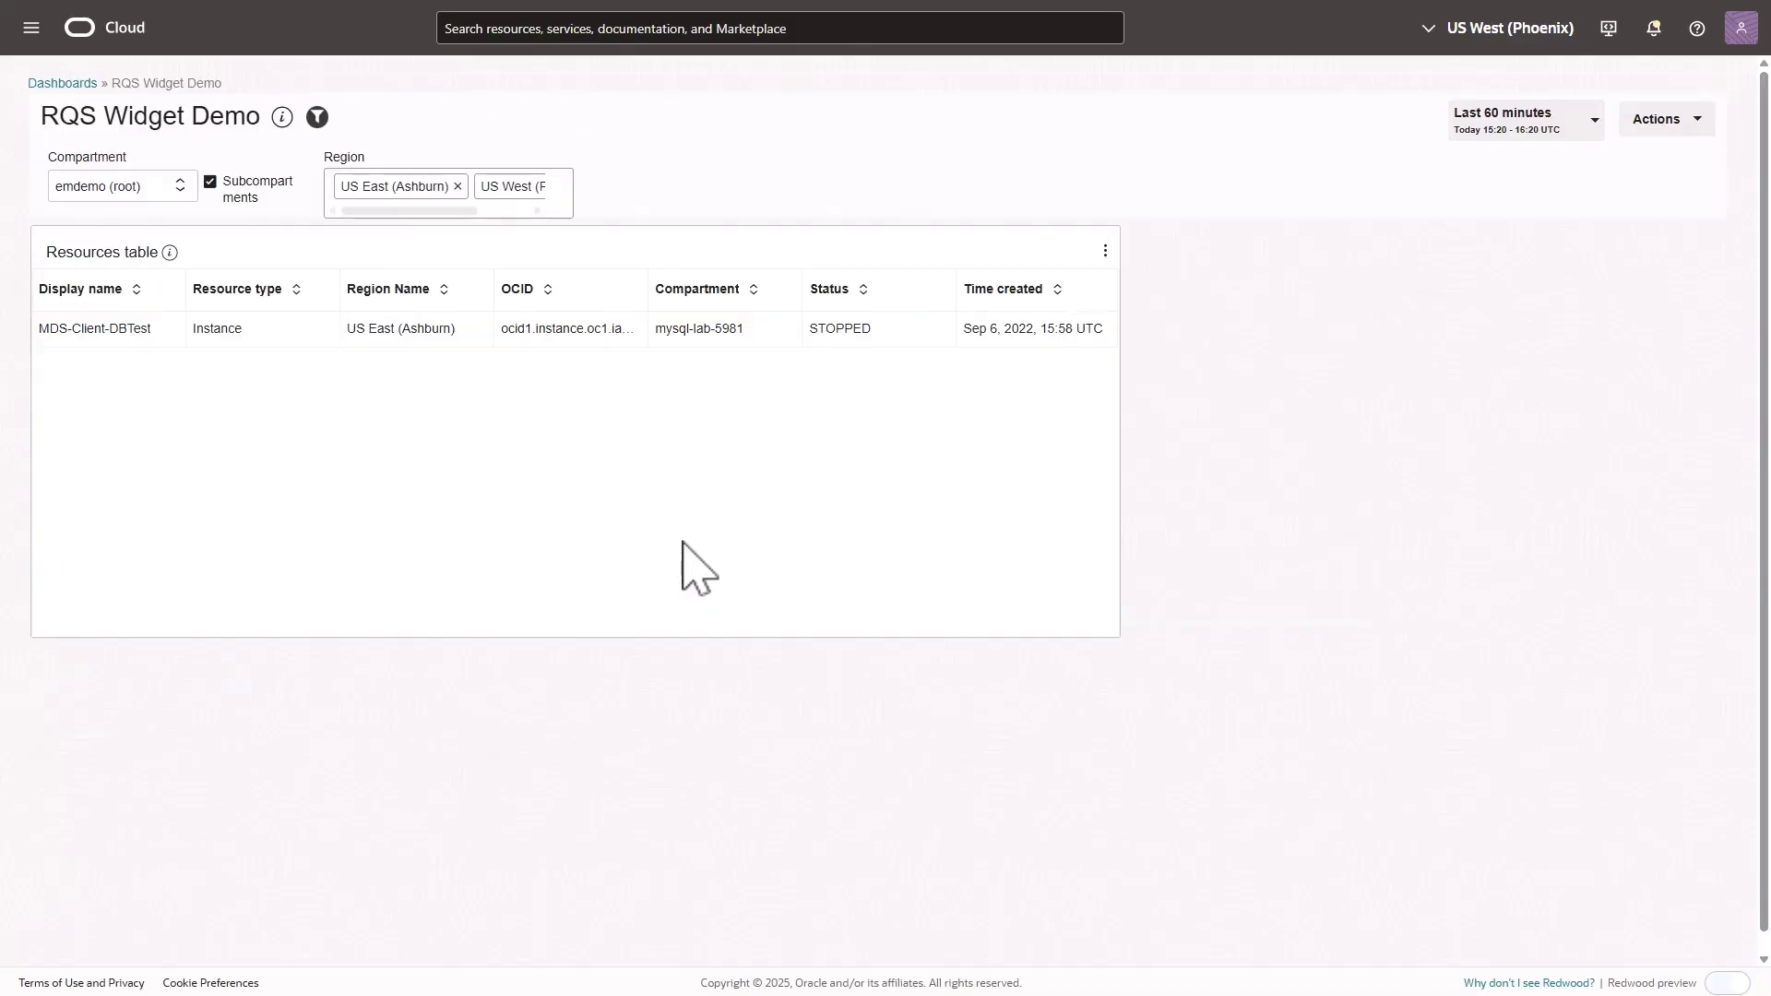